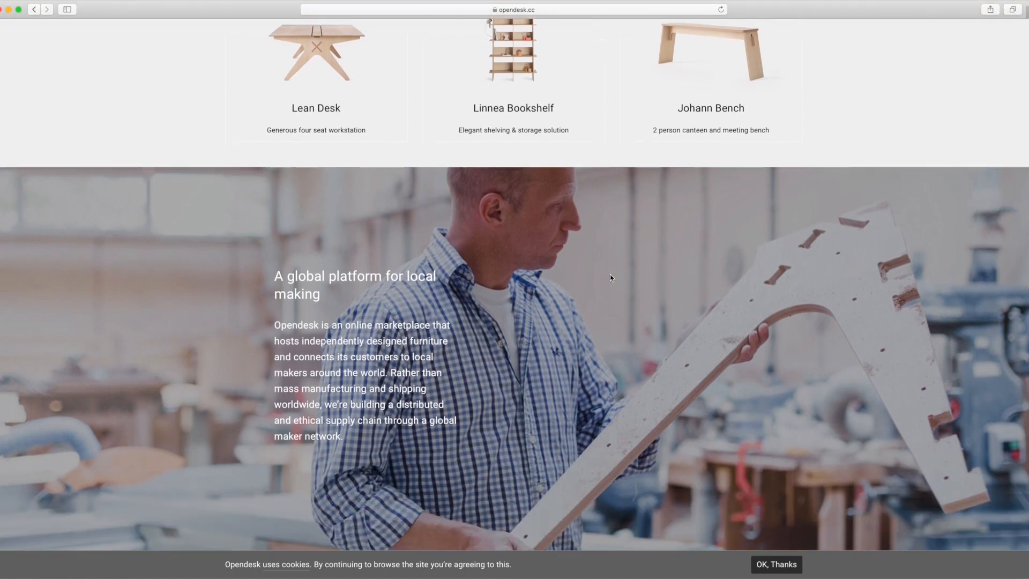
{"action": "scroll", "coordinate": [611, 277], "scroll_direction": "down", "scroll_amount": 1}
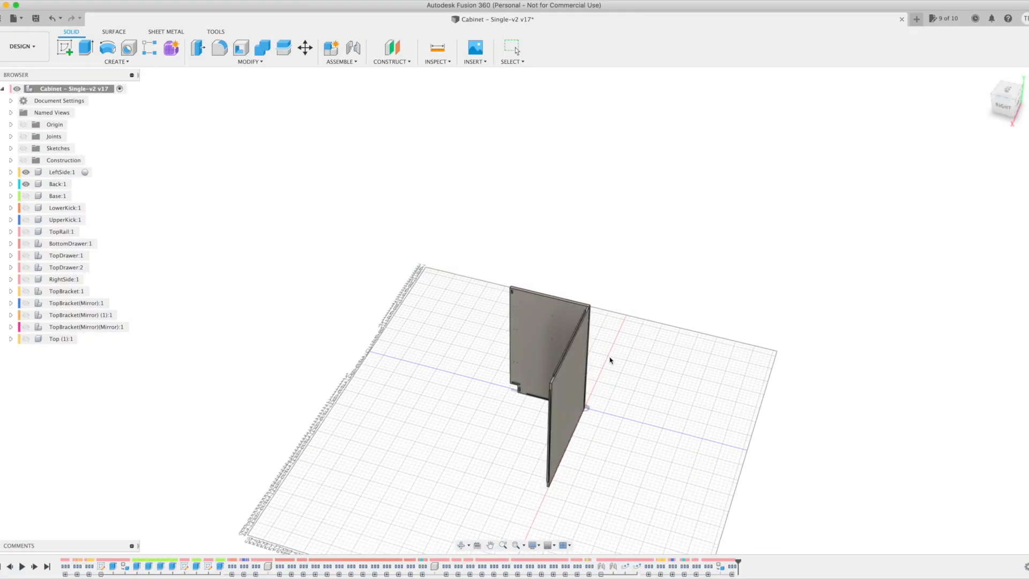
Hide the Back panel and select the LeftSide panel to inspect its rear dado and lower front corner joinery.
{"action": "scroll", "coordinate": [610, 360], "scroll_direction": "up", "scroll_amount": 5}
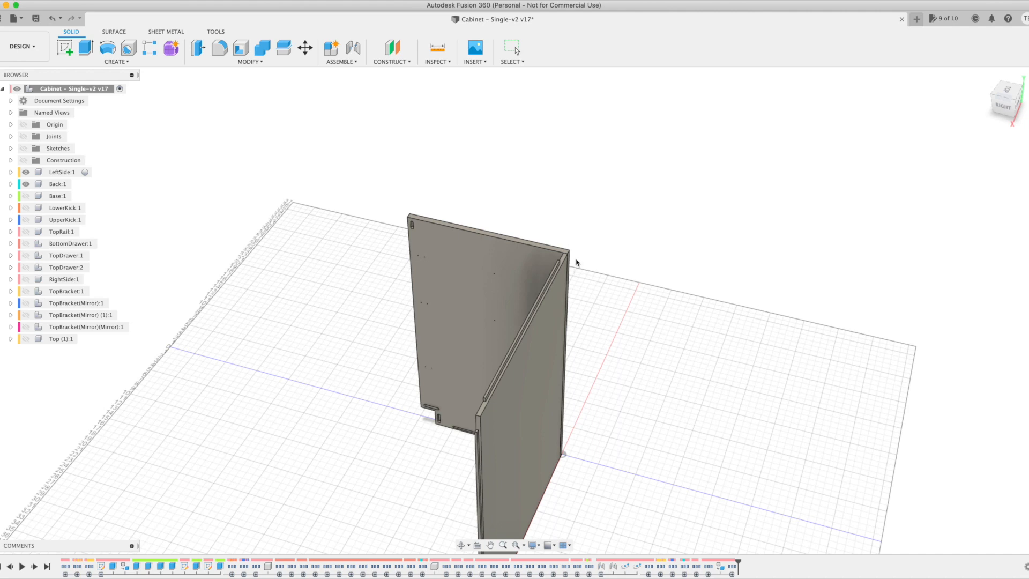
{"action": "scroll", "coordinate": [576, 263], "scroll_direction": "up", "scroll_amount": 5}
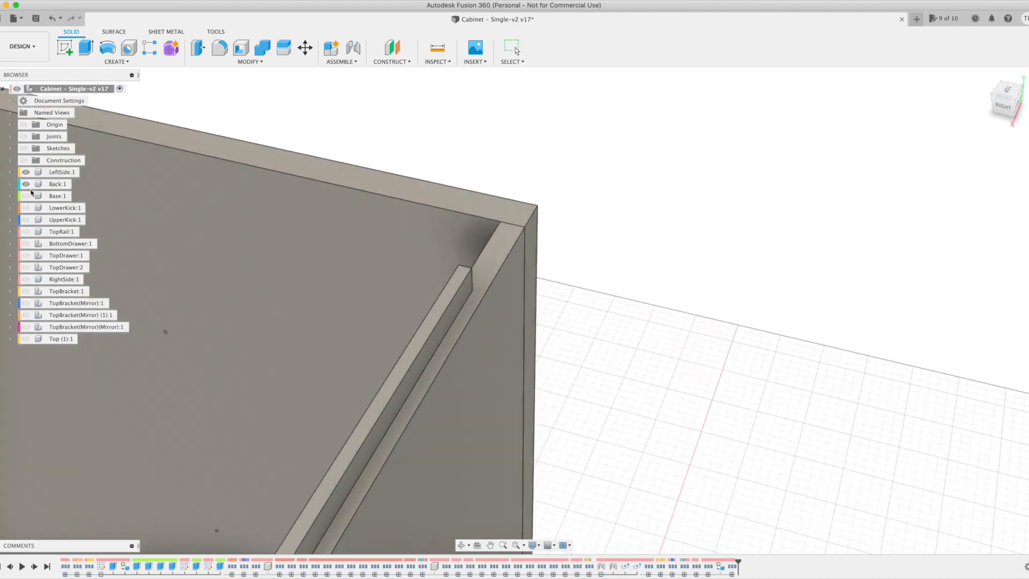
{"action": "left_click", "coordinate": [26, 185]}
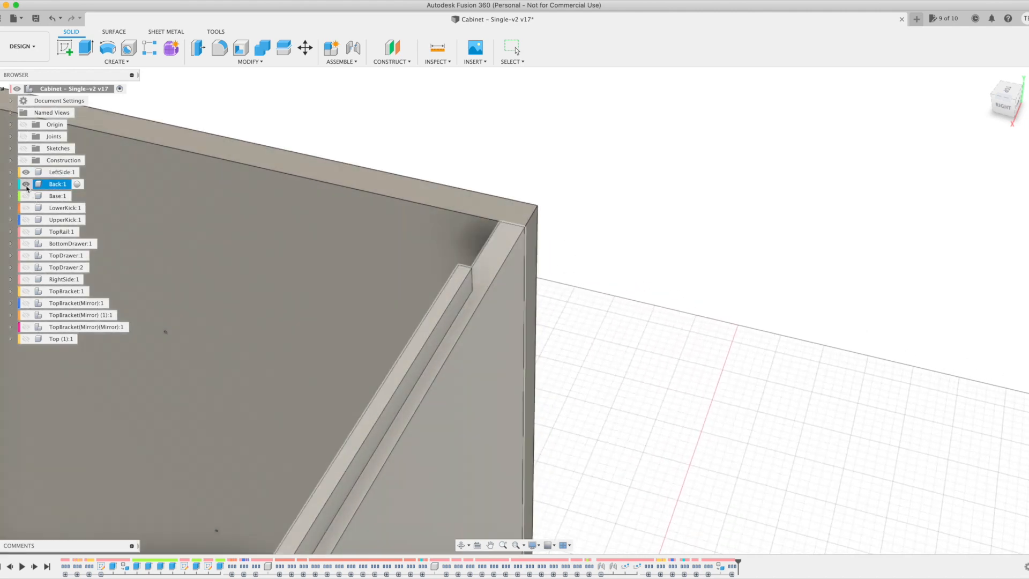
{"action": "left_click", "coordinate": [25, 184]}
{"action": "left_click", "coordinate": [60, 172]}
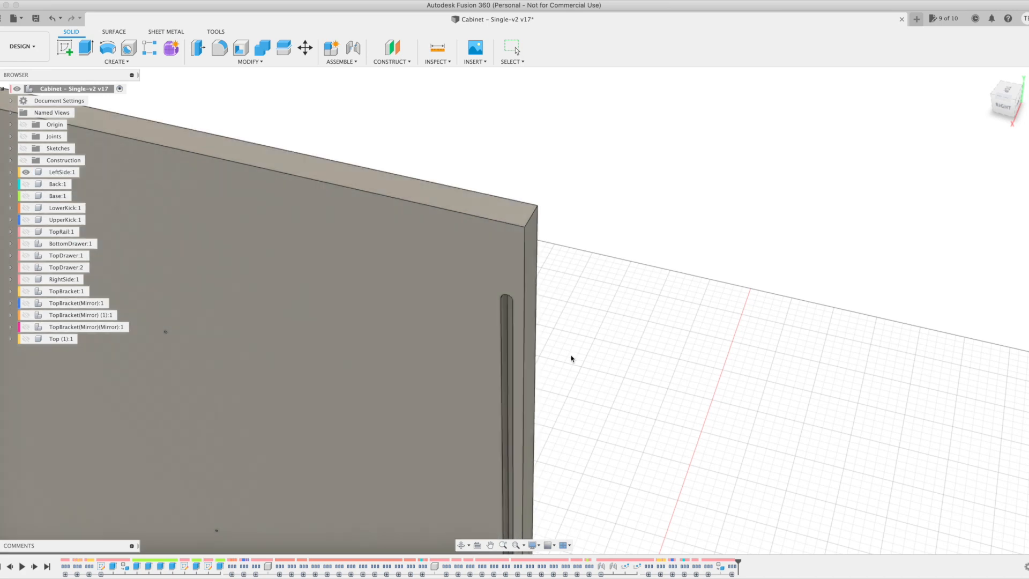
{"action": "scroll", "coordinate": [533, 400], "scroll_direction": "down", "scroll_amount": 10}
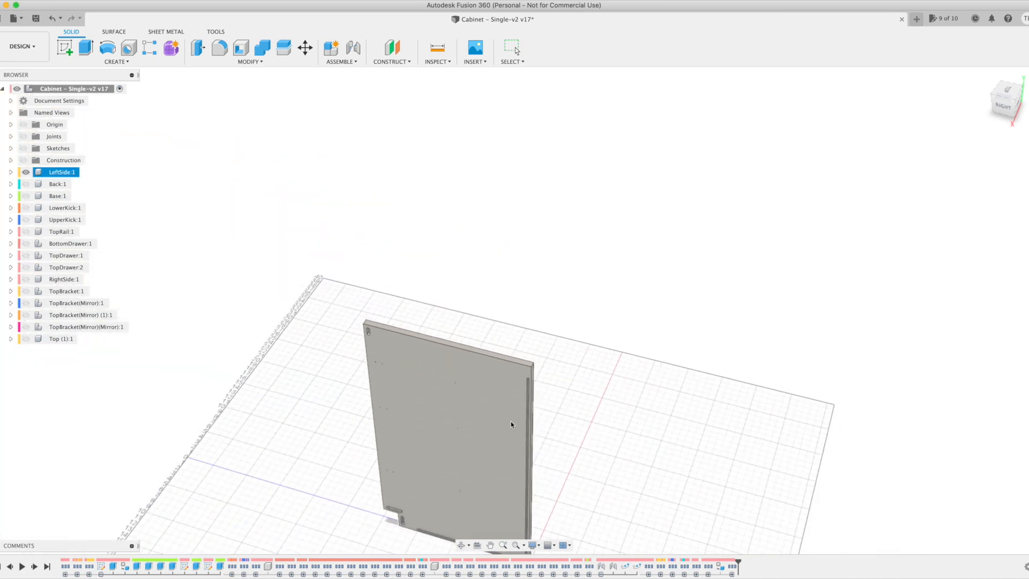
{"action": "left_click", "coordinate": [347, 526]}
{"action": "scroll", "coordinate": [395, 546], "scroll_direction": "up", "scroll_amount": 10}
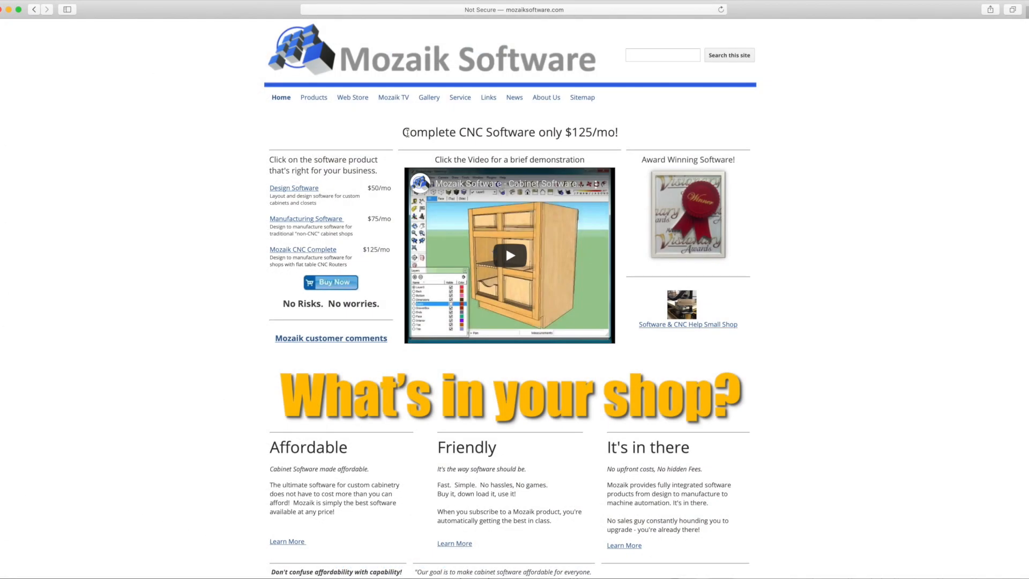
Review the Mozaik price headline and the Pro100 CNC page, and open and read Cabinet Pro's purchase options.
{"action": "left_click_drag", "start_coordinate": [406, 134], "coordinate": [636, 135]}
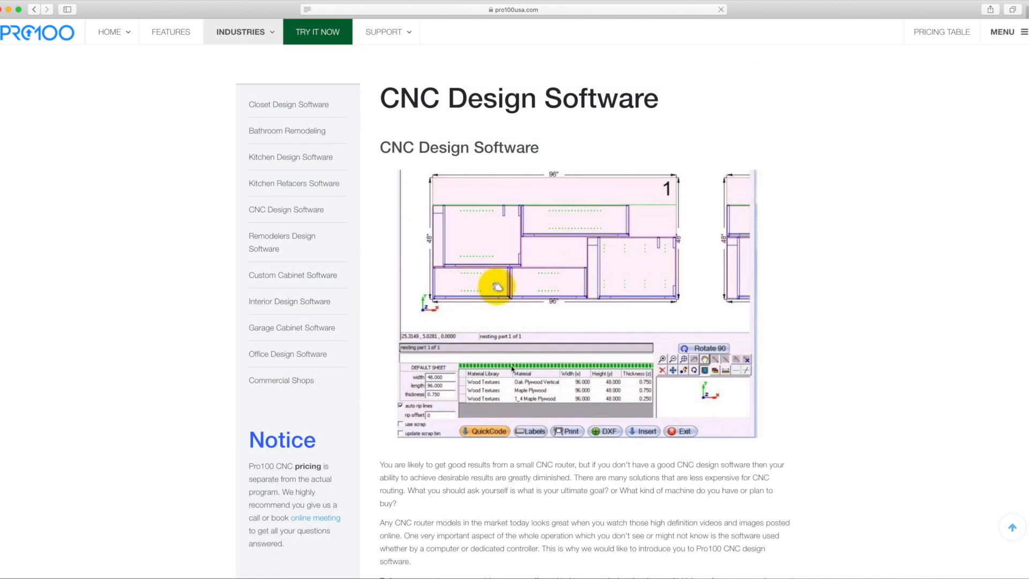
{"action": "scroll", "coordinate": [346, 381], "scroll_direction": "down", "scroll_amount": 4}
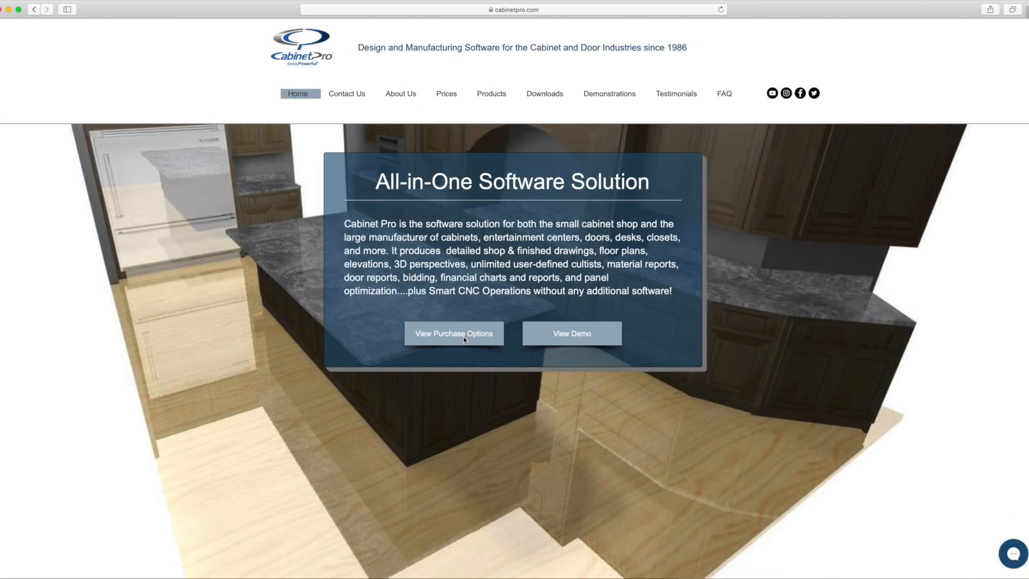
{"action": "left_click", "coordinate": [463, 339]}
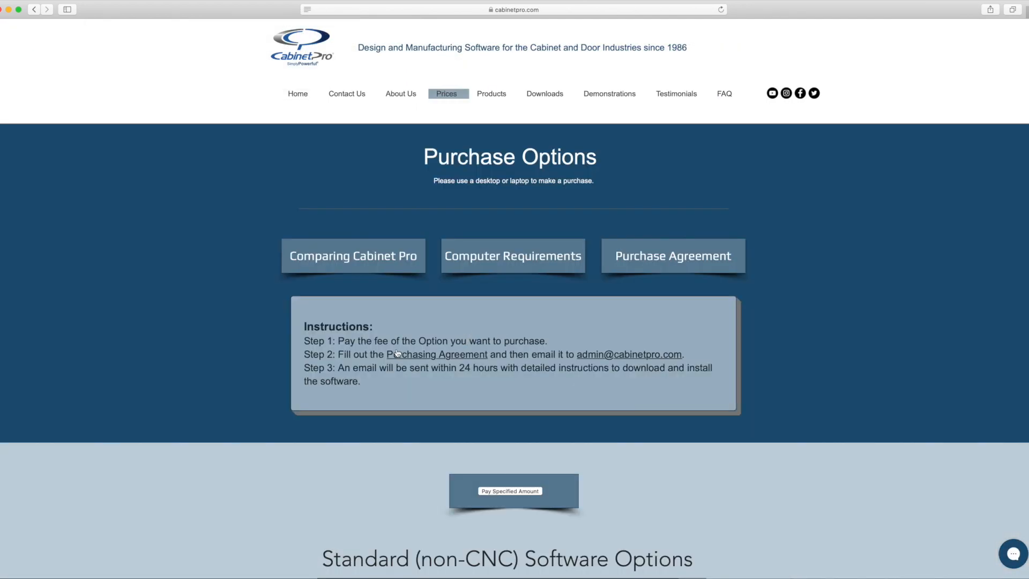
{"action": "scroll", "coordinate": [555, 348], "scroll_direction": "down", "scroll_amount": 8}
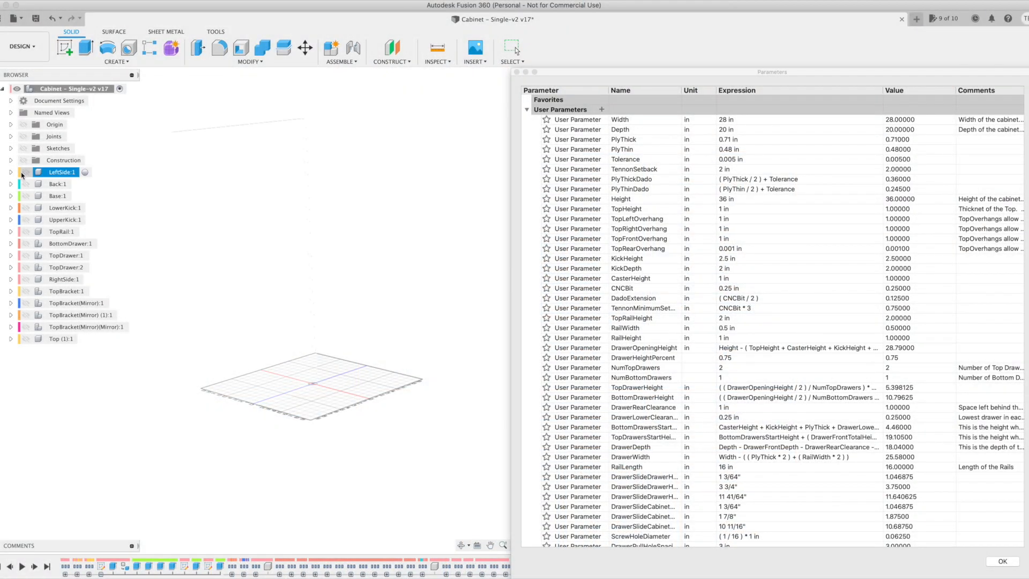
Show the cabinet carcass components LeftSide, Back, Base, LowerKick, UpperKick and TopRail.
{"action": "left_click", "coordinate": [26, 172]}
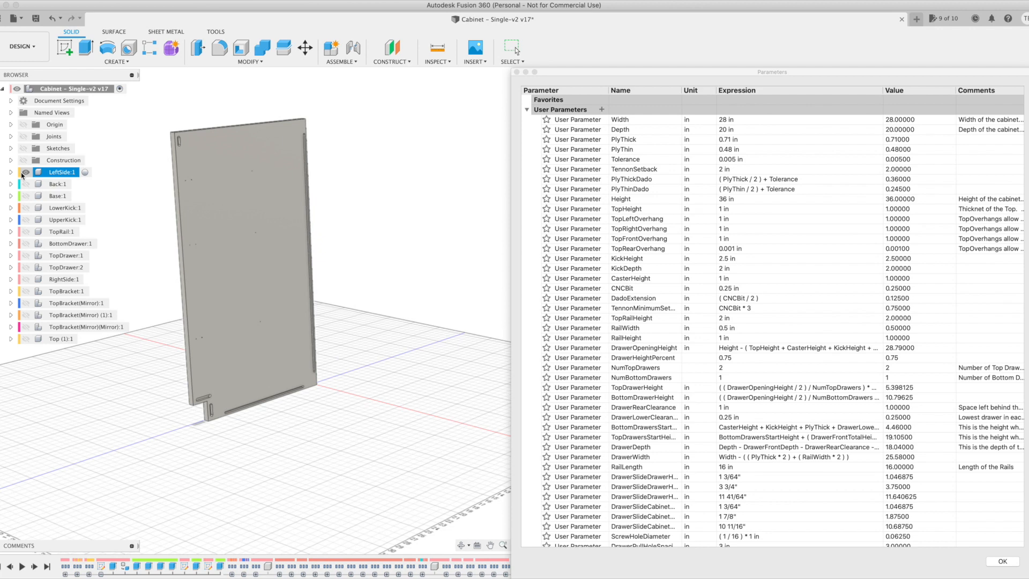
{"action": "left_click", "coordinate": [26, 184]}
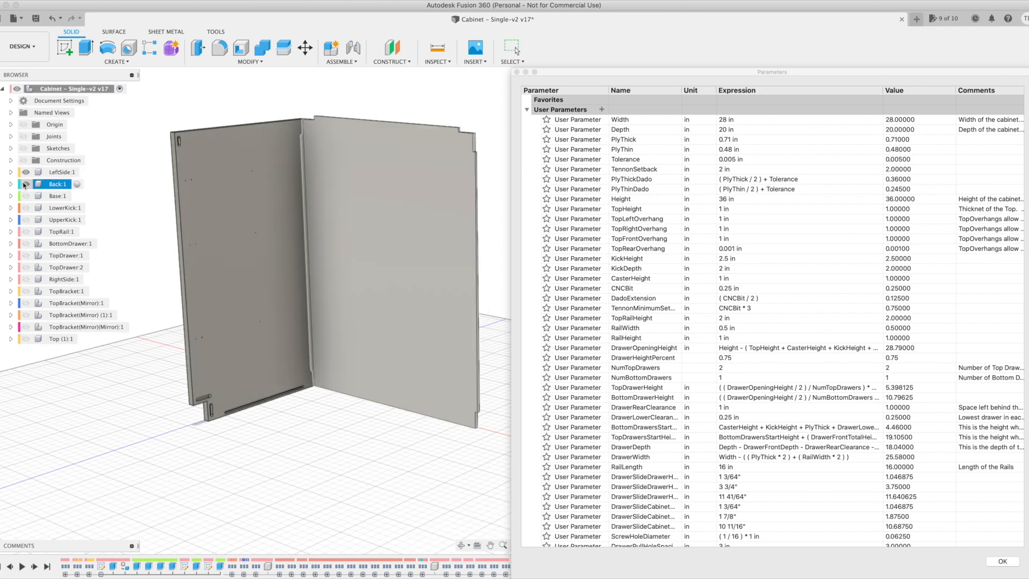
{"action": "left_click", "coordinate": [26, 196]}
{"action": "left_click", "coordinate": [26, 197]}
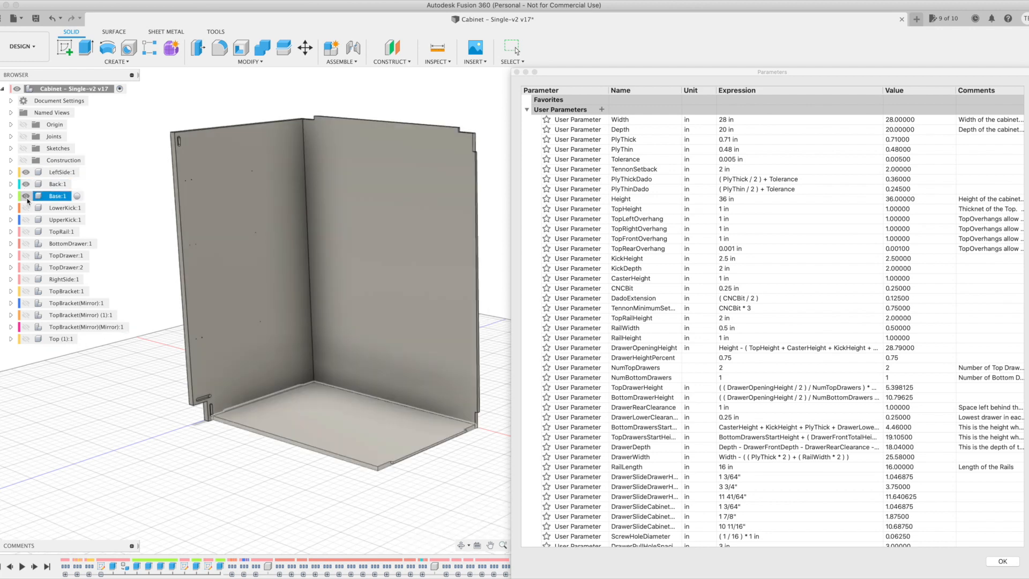
{"action": "left_click", "coordinate": [26, 208]}
{"action": "left_click", "coordinate": [26, 208]}
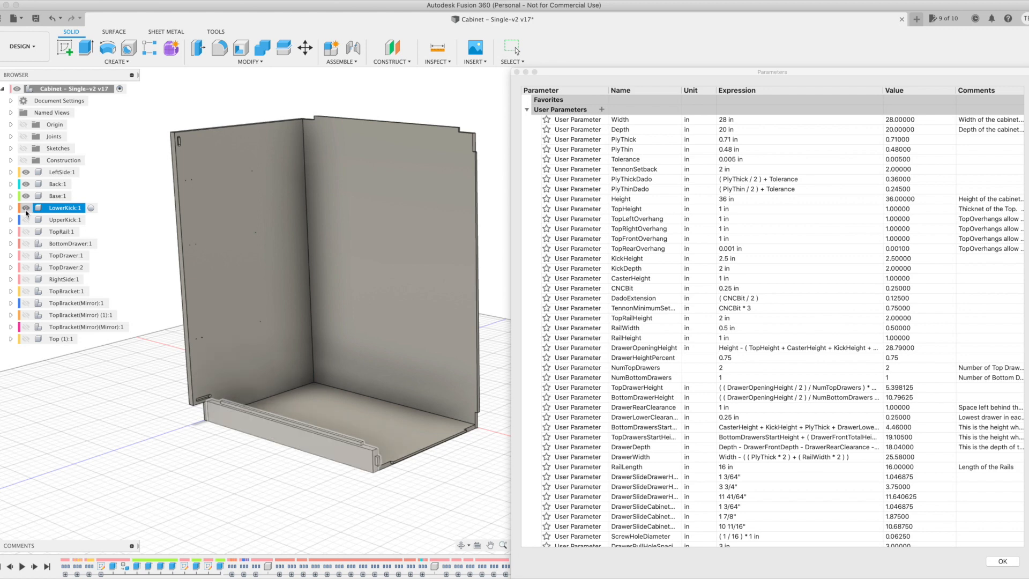
{"action": "left_click", "coordinate": [25, 220]}
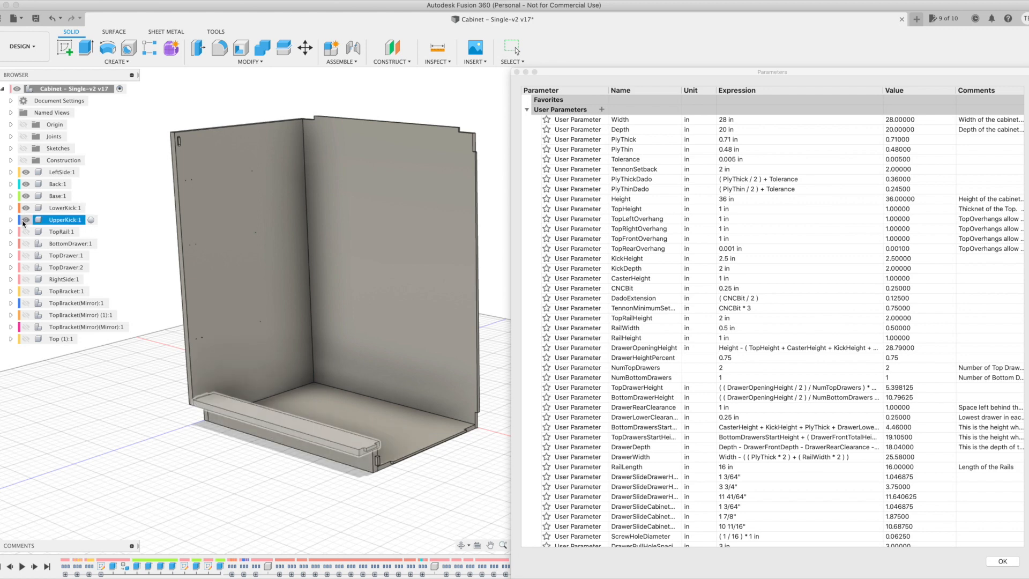
{"action": "left_click", "coordinate": [23, 233]}
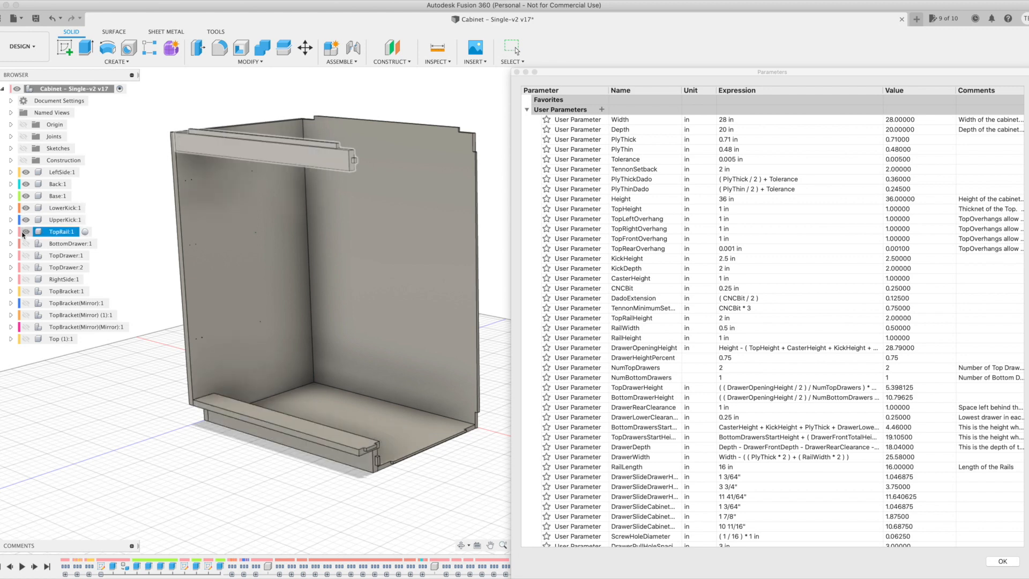
Show the BottomDrawer and both TopDrawer components in the cabinet.
{"action": "left_click", "coordinate": [26, 245]}
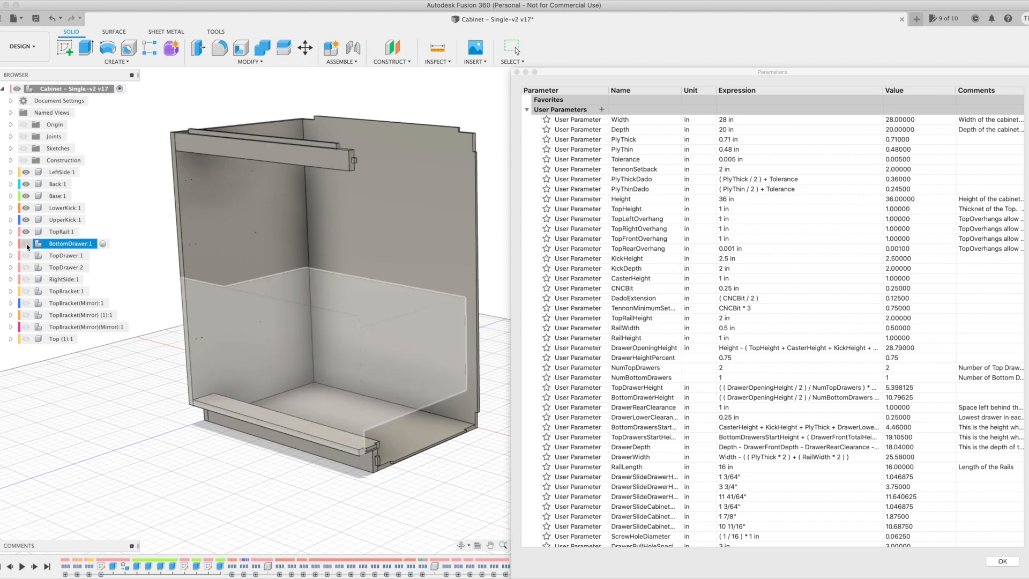
{"action": "left_click", "coordinate": [26, 244]}
{"action": "left_click", "coordinate": [26, 256]}
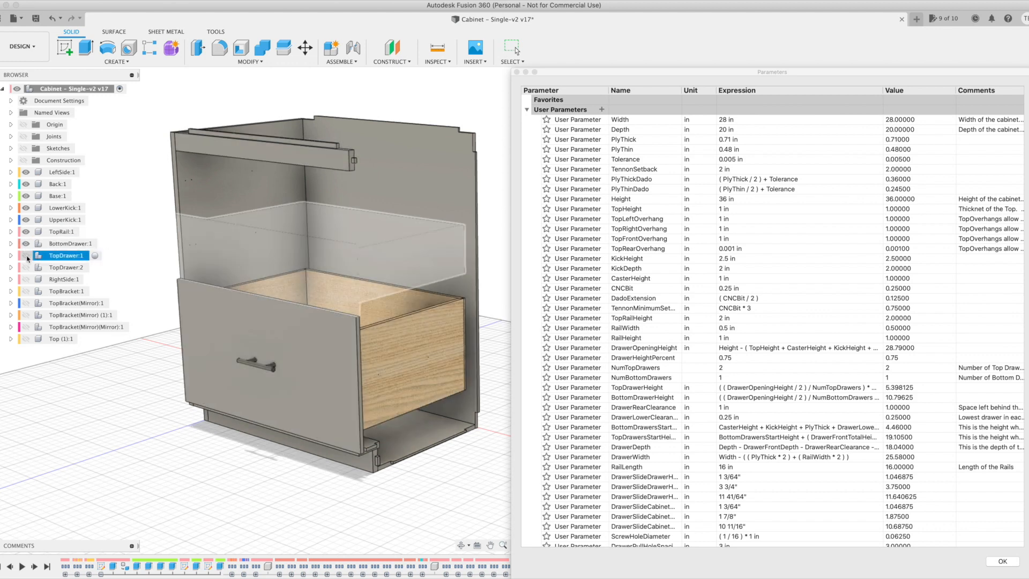
{"action": "left_click", "coordinate": [26, 256]}
{"action": "left_click", "coordinate": [26, 268]}
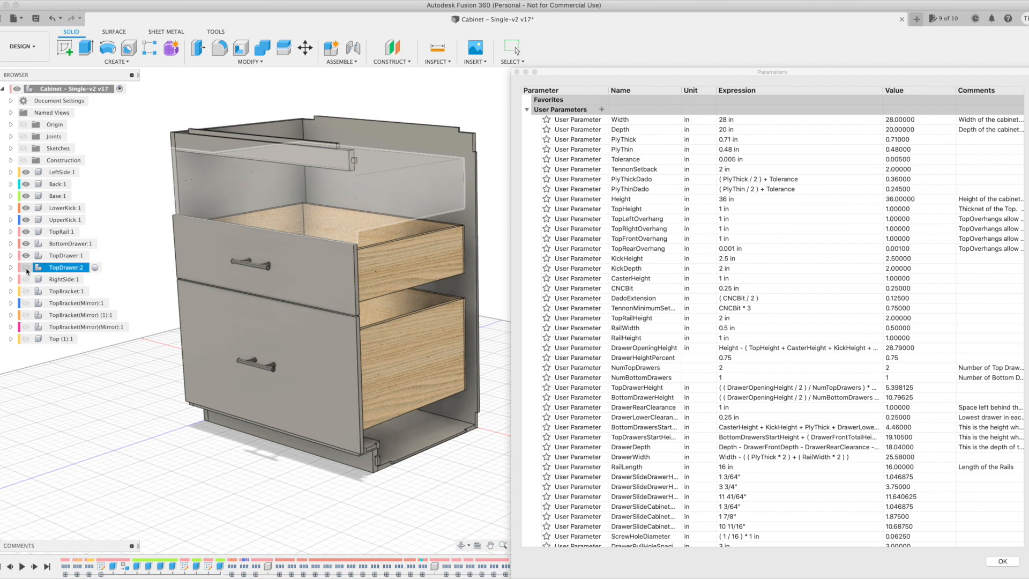
{"action": "left_click", "coordinate": [26, 268]}
Show the RightSide panel and the Top to complete the visible cabinet.
{"action": "left_click", "coordinate": [27, 279]}
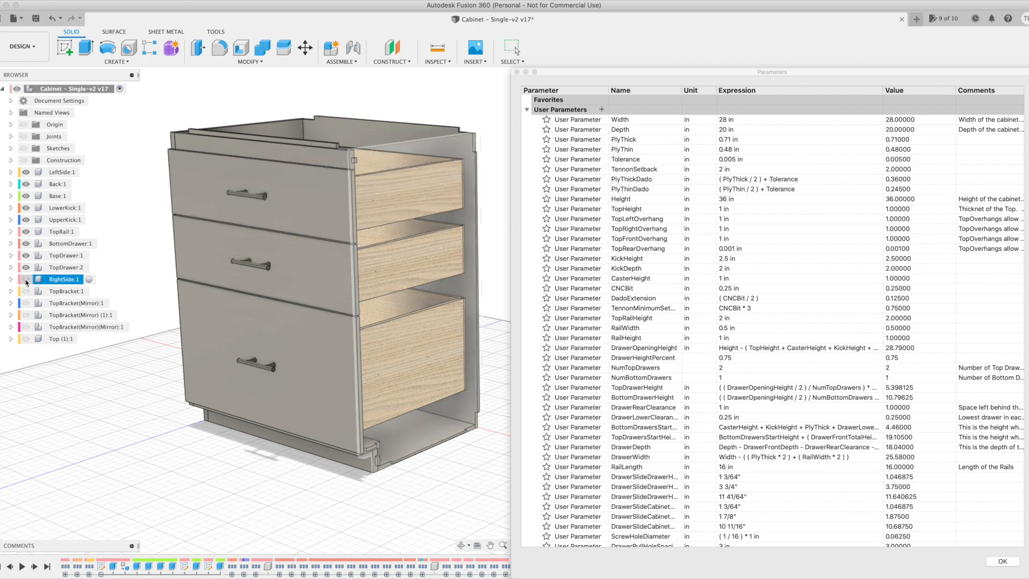
{"action": "left_click", "coordinate": [26, 280]}
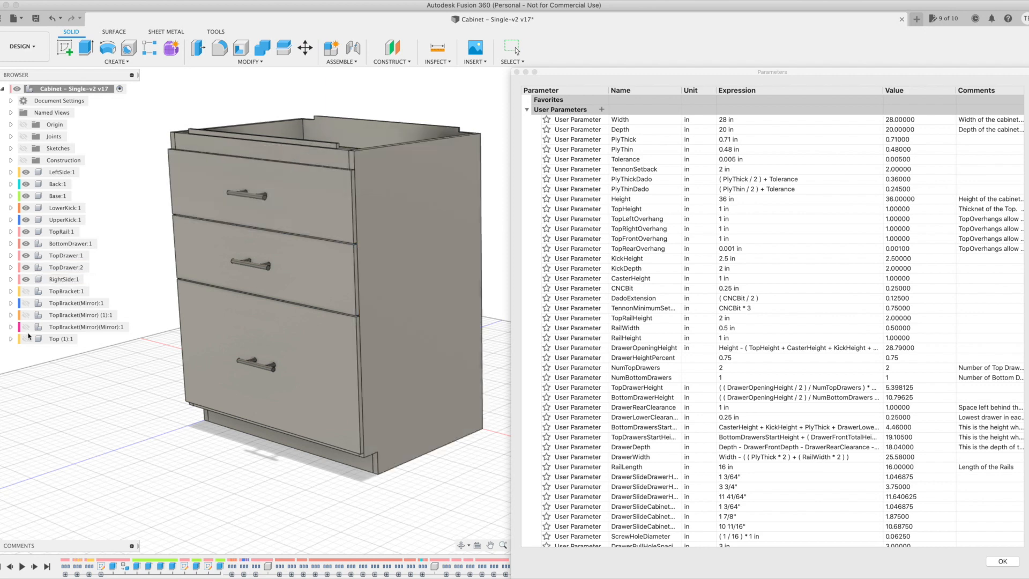
{"action": "left_click", "coordinate": [26, 338]}
{"action": "left_click", "coordinate": [26, 339]}
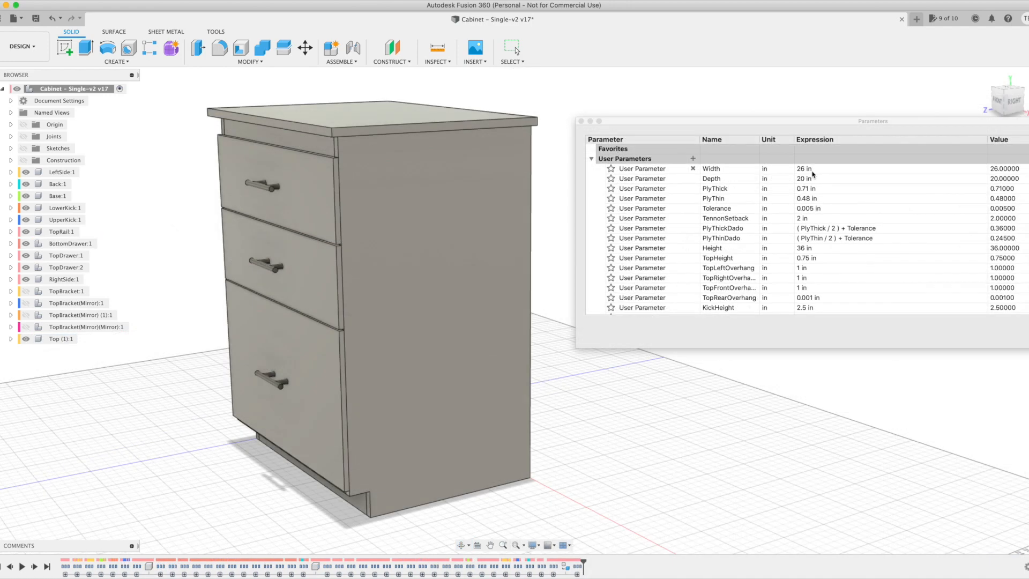
Set the cabinet's Width user parameter to 20 in and its Depth parameter to 18 in.
{"action": "left_click", "coordinate": [811, 170]}
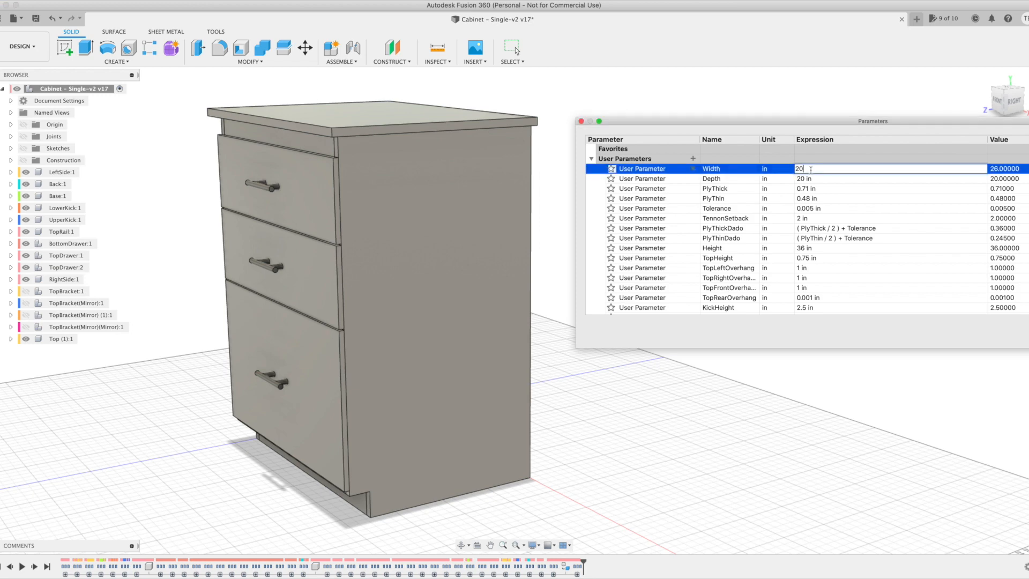
{"action": "key", "text": "Return"}
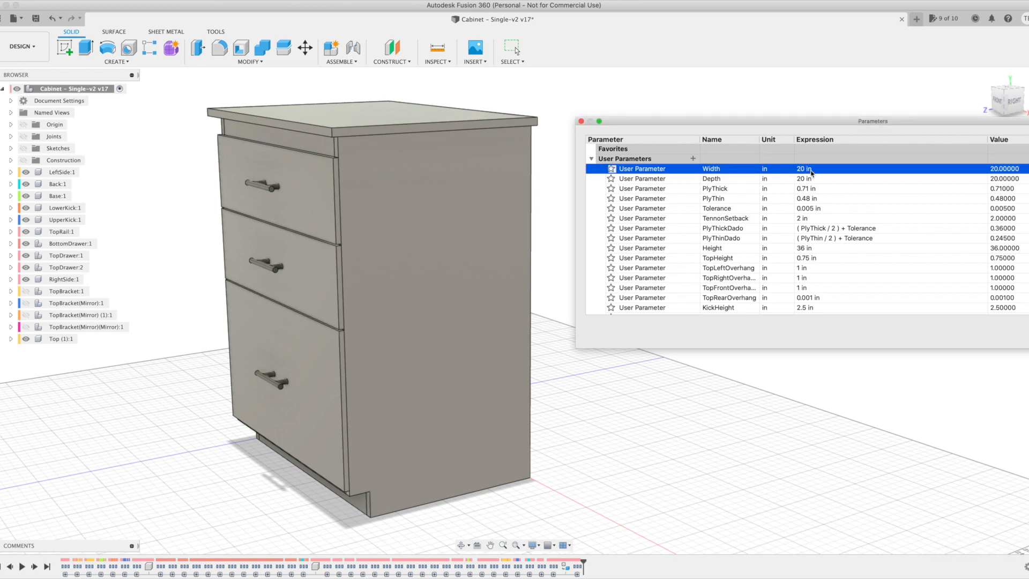
{"action": "left_click", "coordinate": [808, 179]}
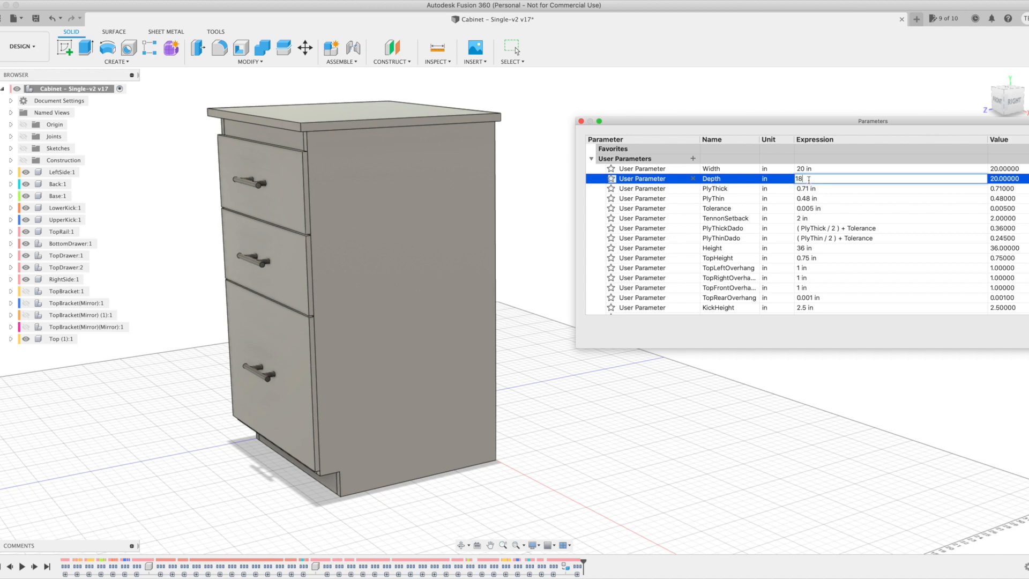
{"action": "key", "text": "Return"}
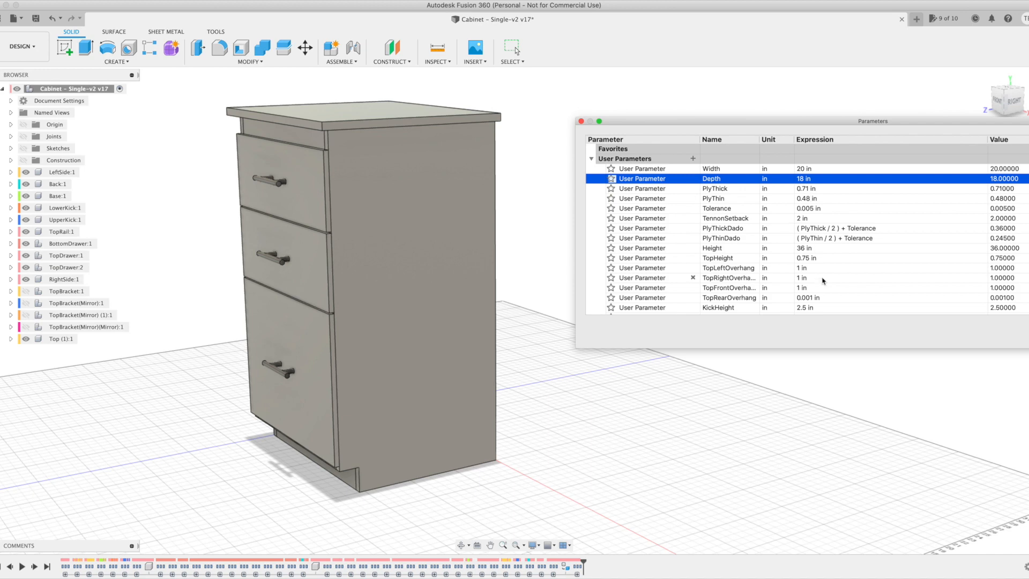
Set the cabinet's Height user parameter to 32 in.
{"action": "scroll", "coordinate": [823, 281], "scroll_direction": "down", "scroll_amount": 3}
{"action": "left_click", "coordinate": [807, 211]}
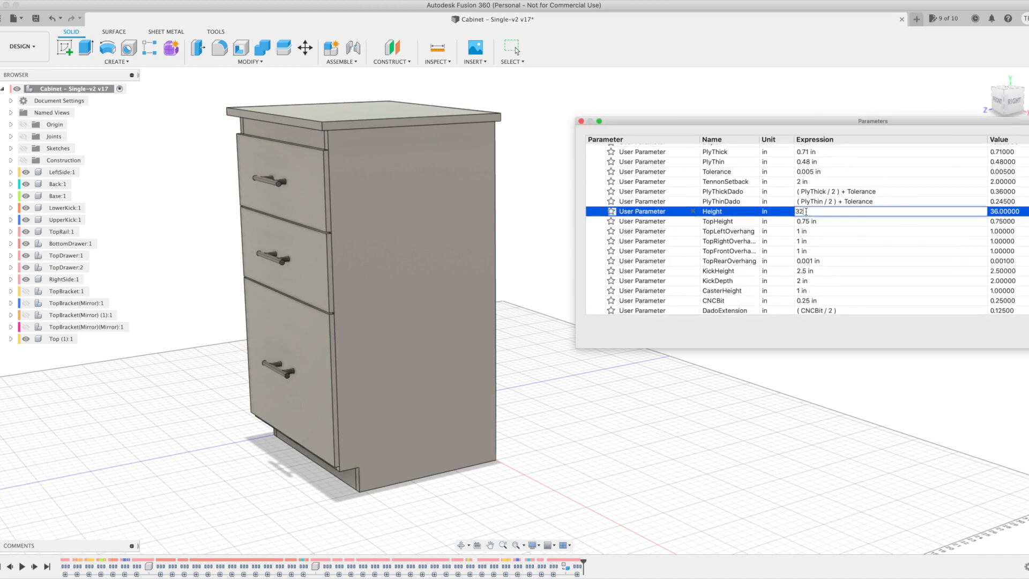
{"action": "key", "text": "Return"}
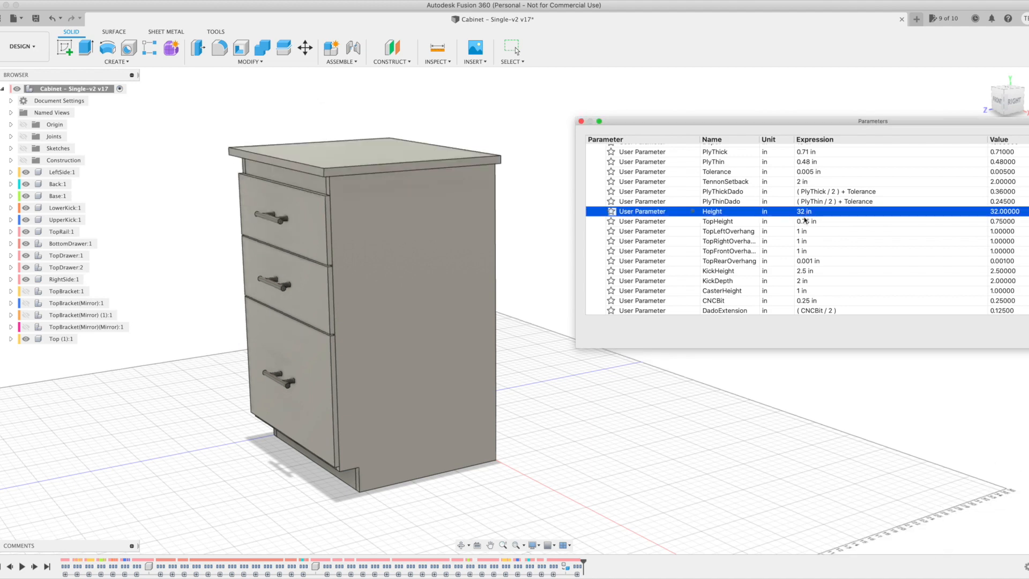
Set the number of bottom drawers to 2 and the NumTopDrawers parameter to 4.
{"action": "scroll", "coordinate": [814, 239], "scroll_direction": "down", "scroll_amount": 5}
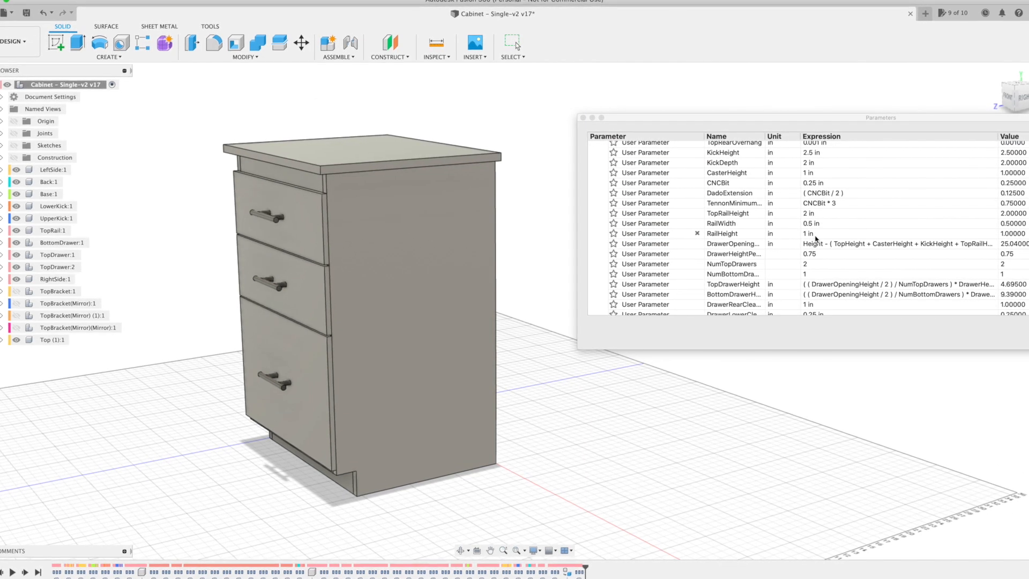
{"action": "left_click", "coordinate": [810, 274]}
{"action": "left_click", "coordinate": [816, 274]}
{"action": "type", "text": "2"}
{"action": "key", "text": "Return"}
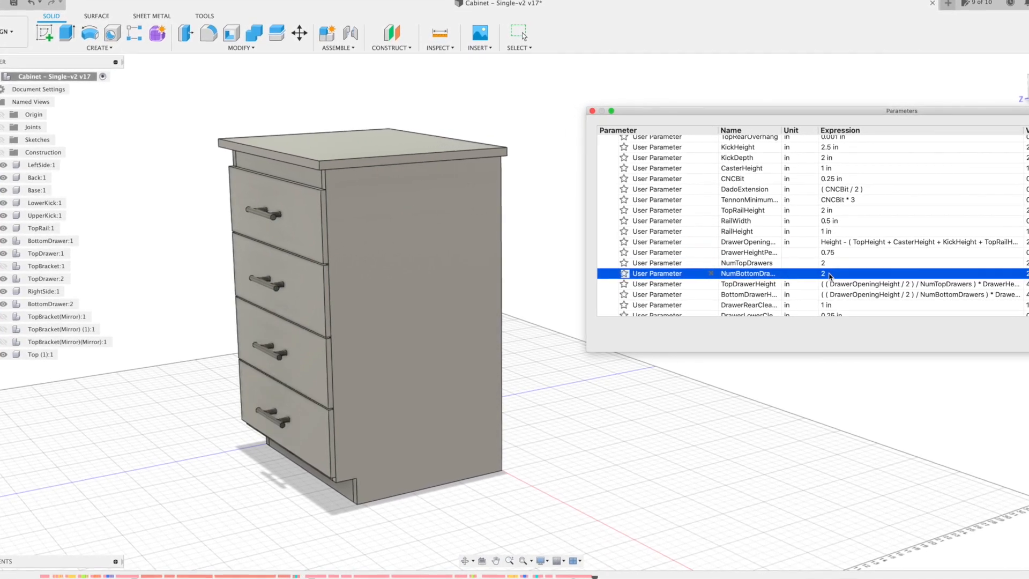
{"action": "left_click", "coordinate": [829, 263]}
{"action": "type", "text": "4"}
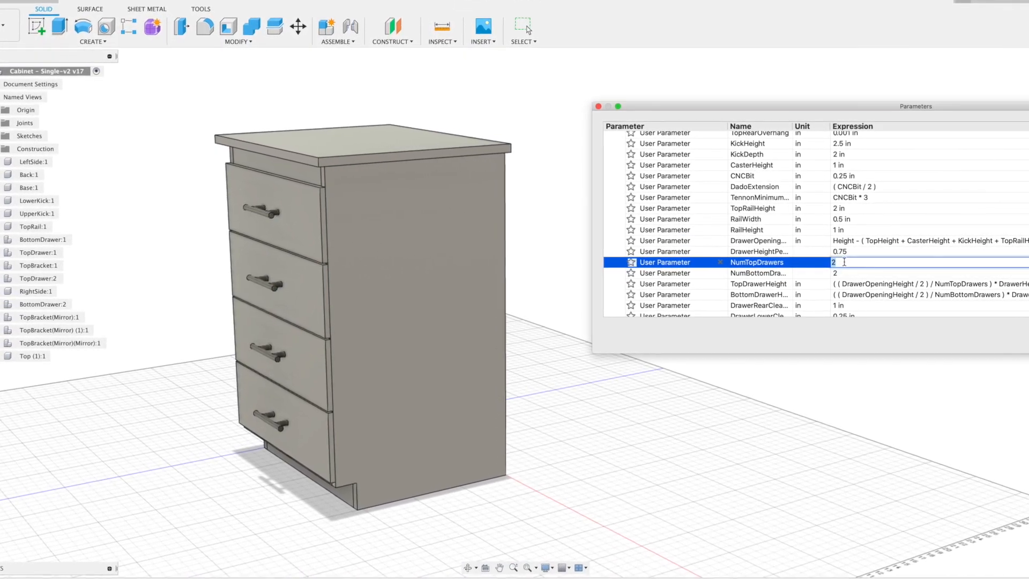
{"action": "key", "text": "Return"}
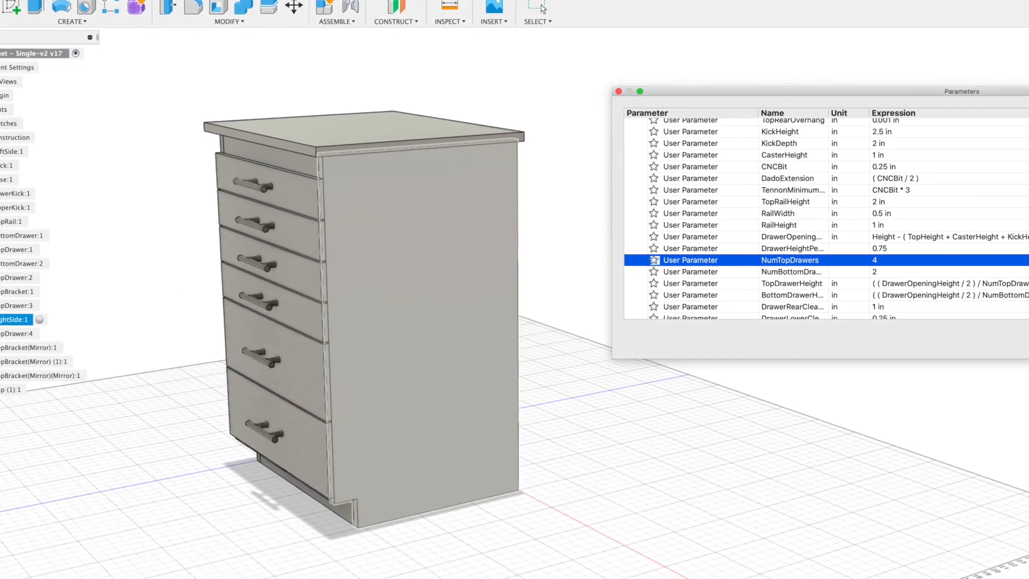
Hide the RightSide panel and examine the drawer boxes inside the cabinet from the side.
{"action": "left_click", "coordinate": [408, 305]}
{"action": "key", "text": "v"}
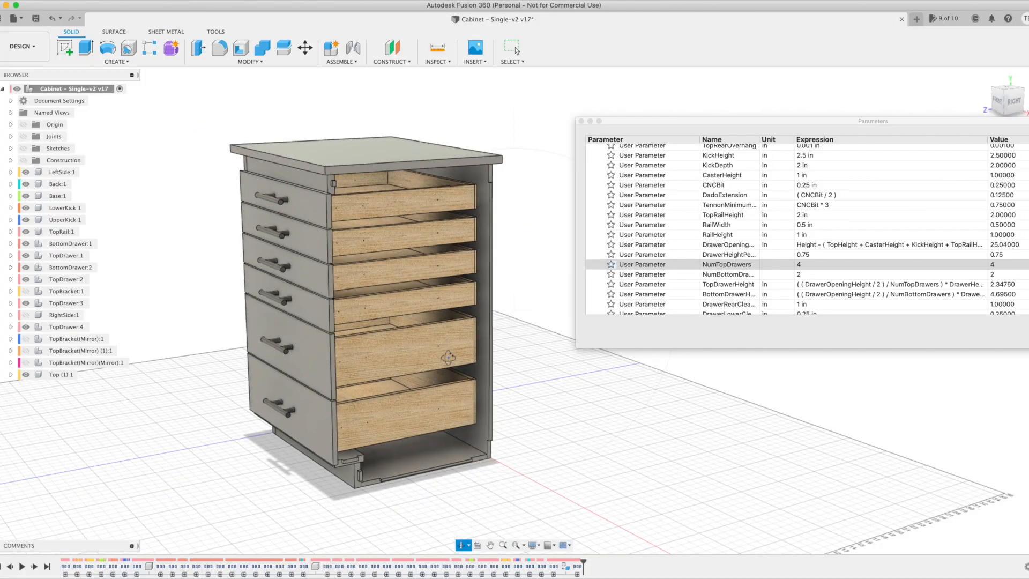
{"action": "mouse_move", "coordinate": [465, 370]}
{"action": "middle_mouse_down", "text": "shift"}
{"action": "mouse_move", "coordinate": [413, 365]}
{"action": "mouse_move", "coordinate": [408, 353]}
{"action": "mouse_move", "coordinate": [456, 357]}
{"action": "middle_mouse_up", "text": "shift"}
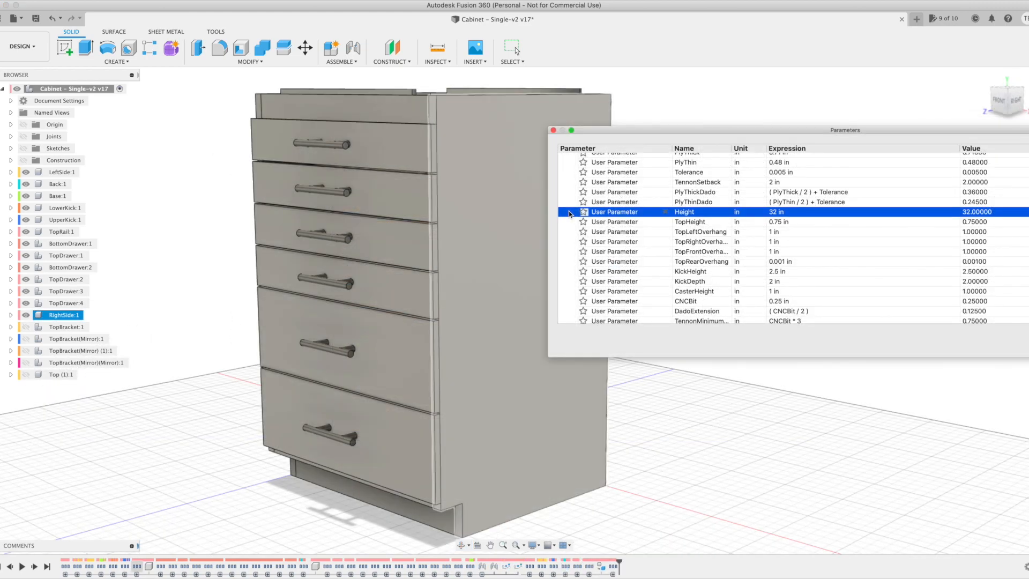
Hide the RightSide panel and all of the cabinet's top and bottom drawers.
{"action": "left_click", "coordinate": [26, 315]}
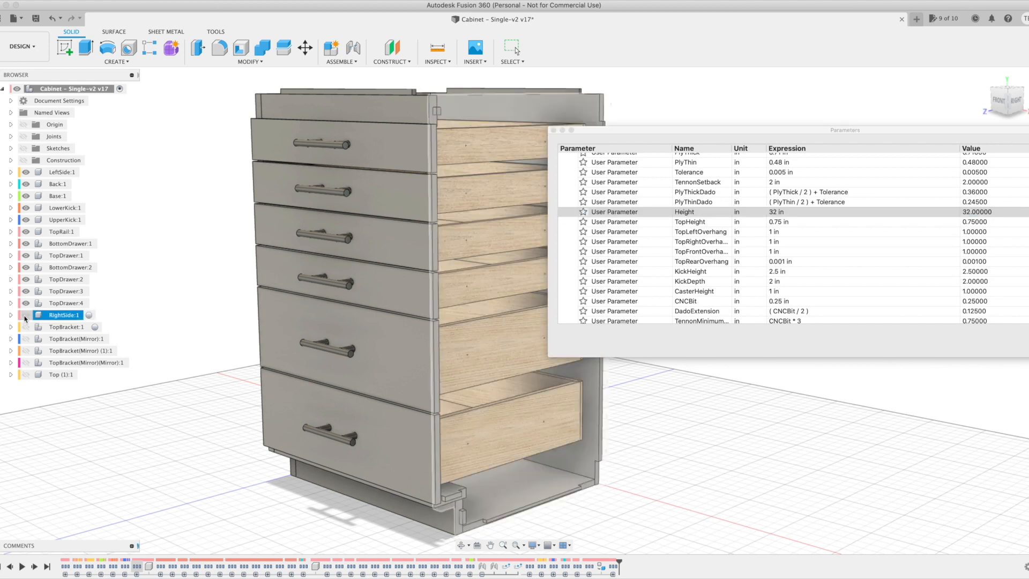
{"action": "left_click", "coordinate": [25, 303]}
{"action": "left_click", "coordinate": [26, 291]}
{"action": "left_click", "coordinate": [26, 279]}
{"action": "left_click", "coordinate": [26, 267]}
{"action": "left_click", "coordinate": [26, 255]}
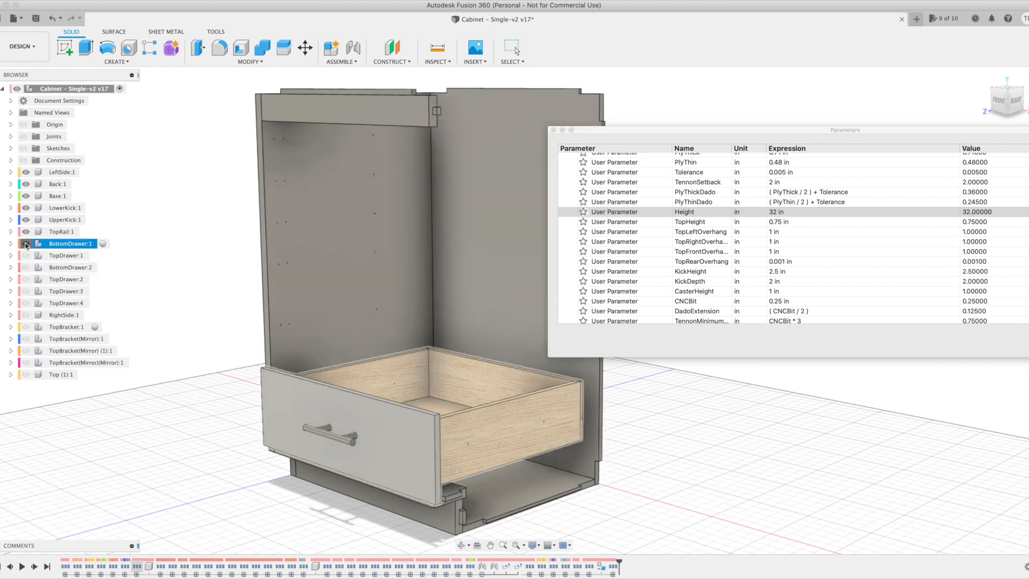
{"action": "left_click", "coordinate": [26, 243]}
Hide the TopRail, UpperKick, LowerKick, Base and LeftSide components so that only the Back panel stays displayed.
{"action": "left_click", "coordinate": [26, 232]}
{"action": "left_click", "coordinate": [26, 220]}
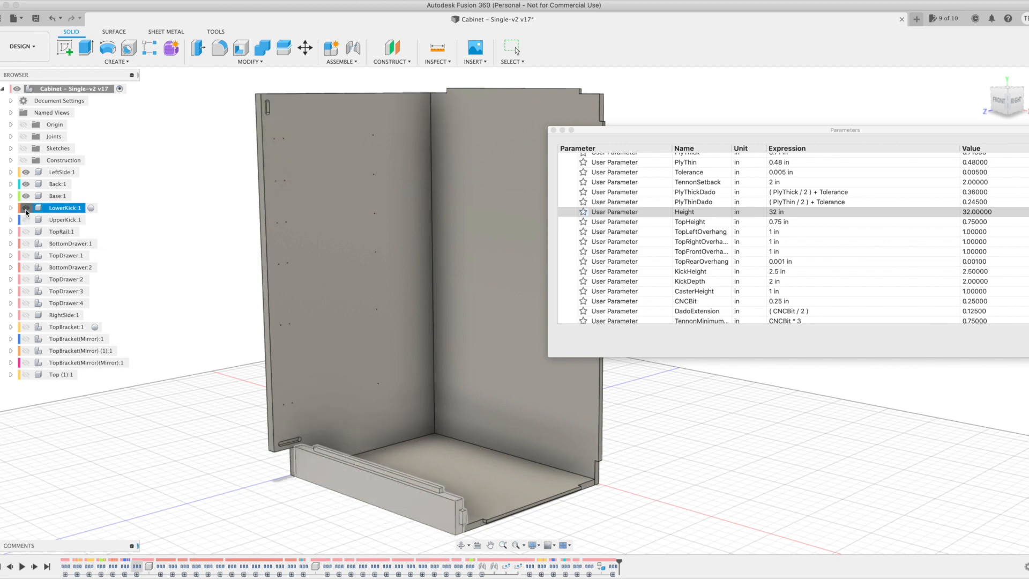
{"action": "left_click", "coordinate": [26, 208]}
{"action": "left_click", "coordinate": [26, 196]}
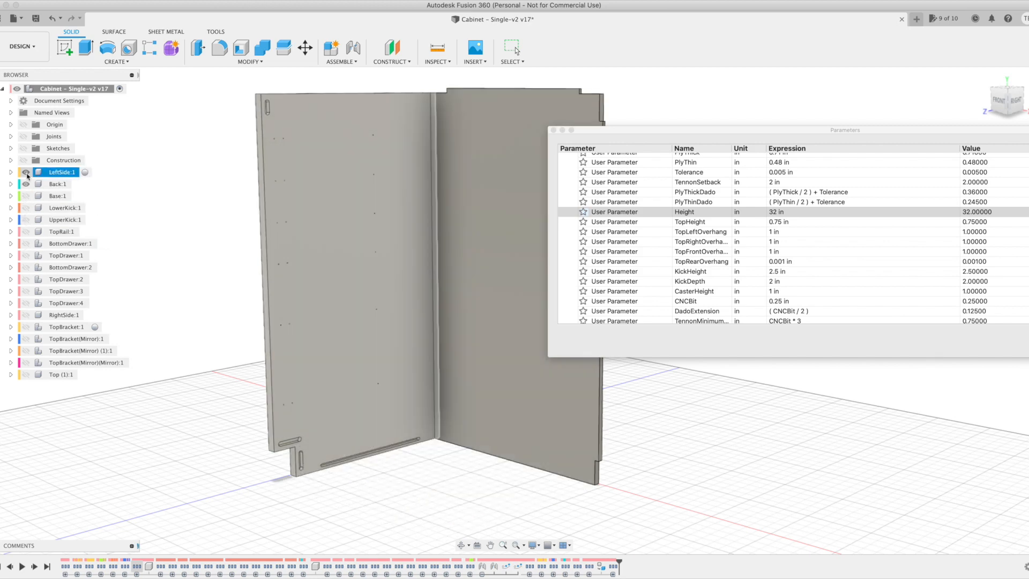
{"action": "left_click", "coordinate": [26, 172]}
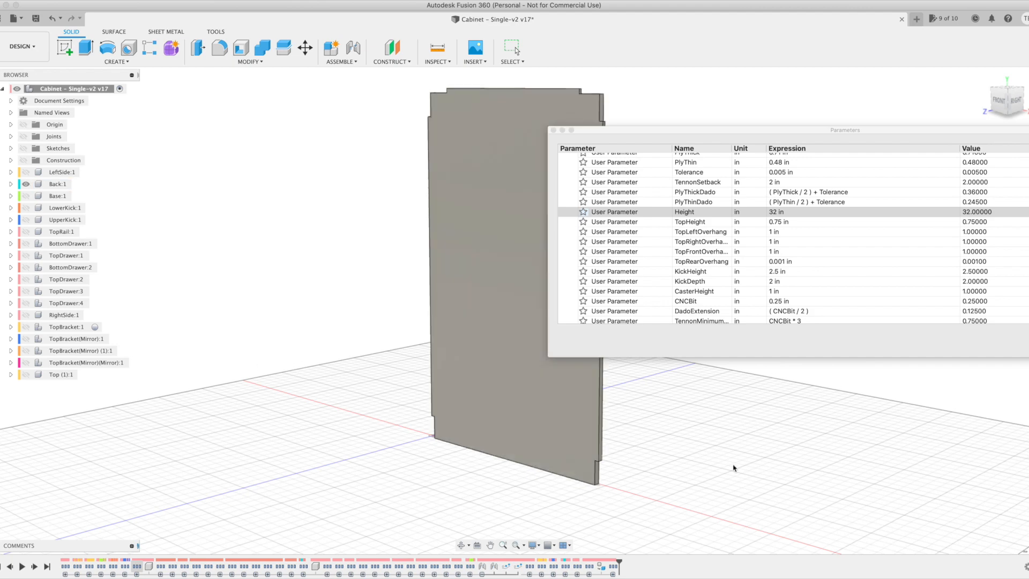
Examine the parameter expressions driving the Back panel's sketch height and the distance of the cut along its top edge.
{"action": "left_click", "coordinate": [517, 51]}
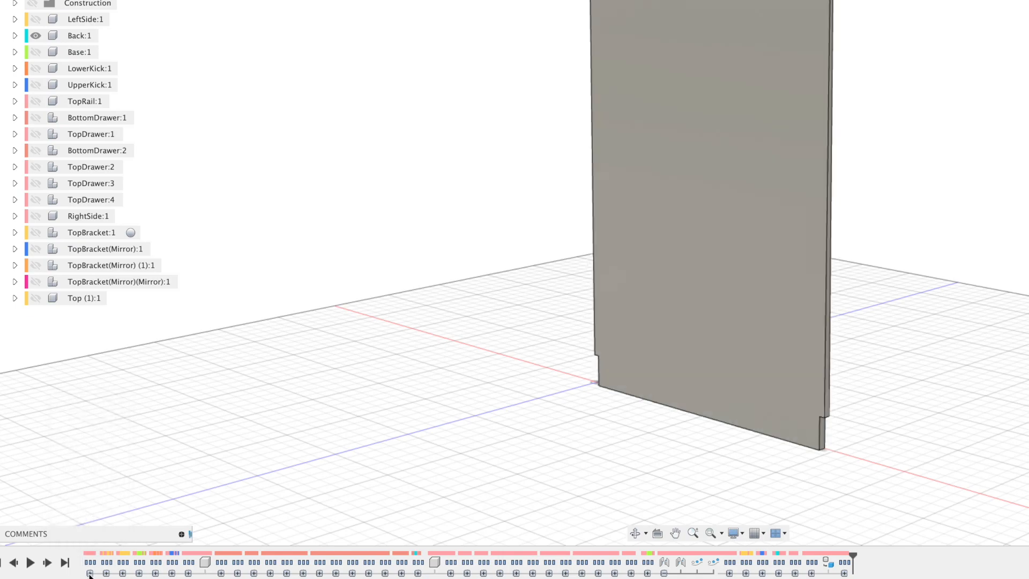
{"action": "left_click", "coordinate": [90, 573]}
{"action": "double_click", "coordinate": [90, 562]}
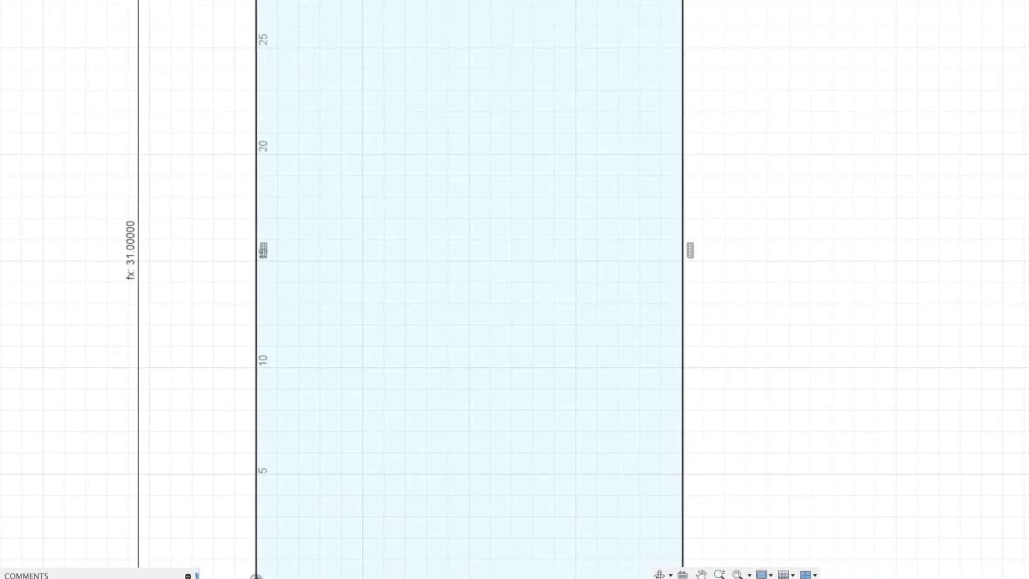
{"action": "double_click", "coordinate": [129, 243]}
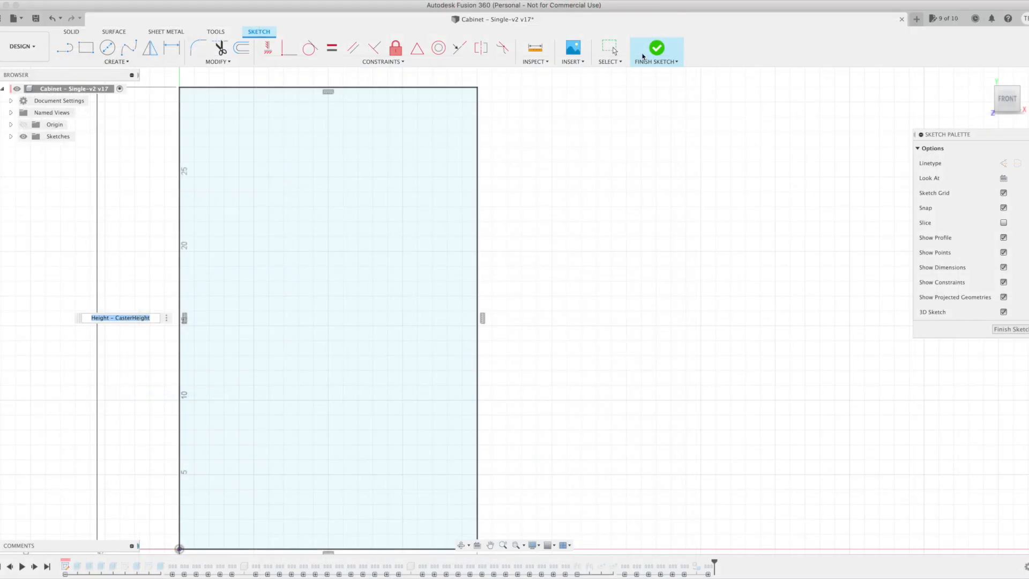
{"action": "left_click", "coordinate": [657, 49]}
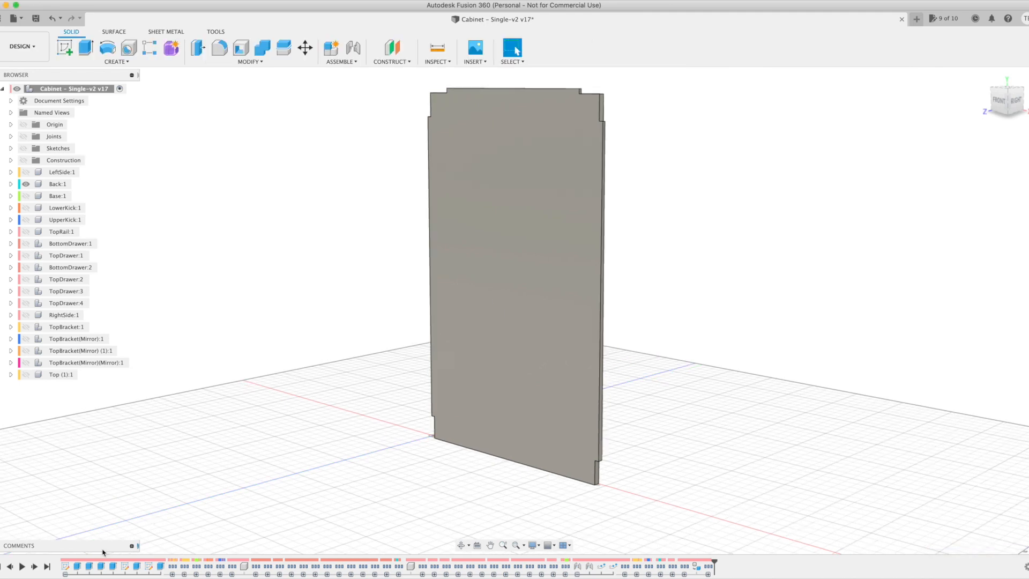
{"action": "double_click", "coordinate": [110, 567]}
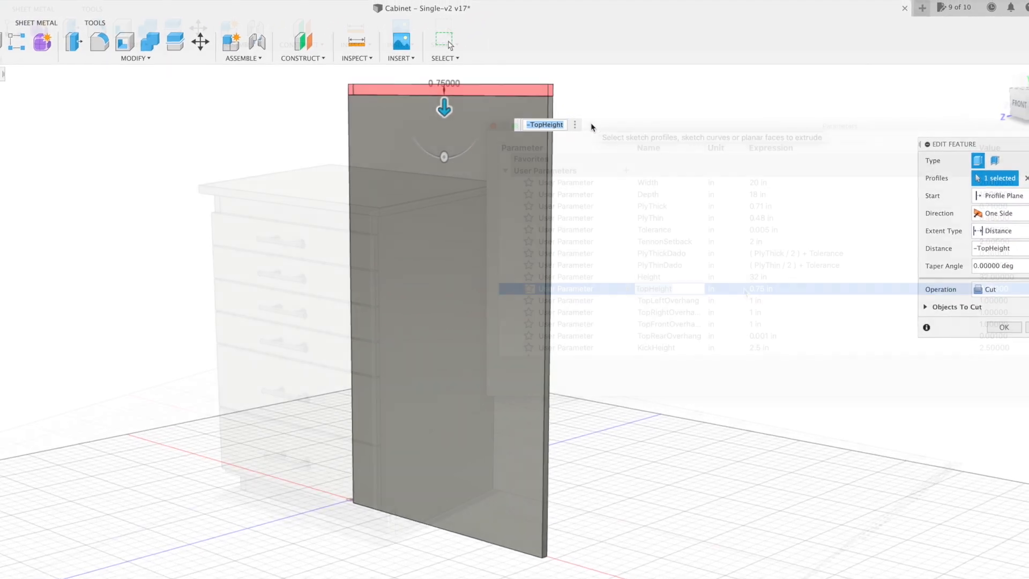
{"action": "left_click", "coordinate": [587, 120]}
Set the TopHeight user parameter to 3 in.
{"action": "left_click", "coordinate": [783, 290]}
{"action": "type", "text": "3"}
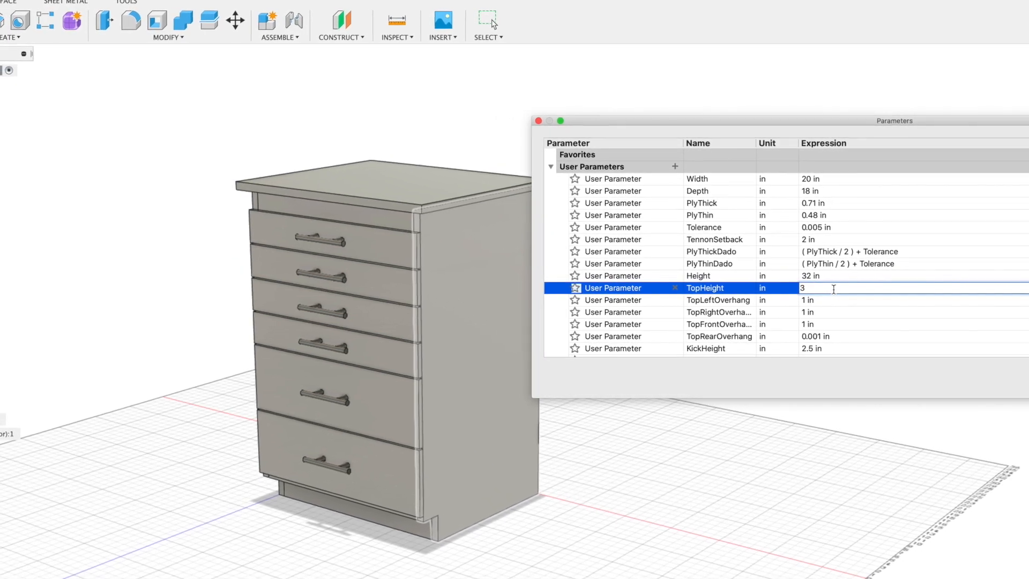
{"action": "key", "text": "Return"}
{"action": "left_click", "coordinate": [852, 289]}
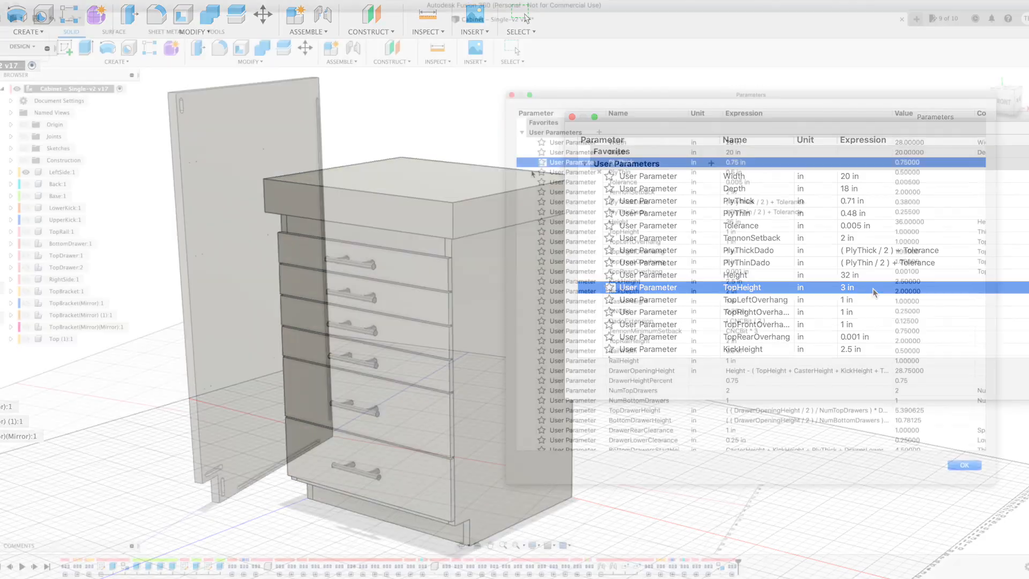
Show the LowerKick, UpperKick, TopRail, RightSide and Top components around the LeftSide panel.
{"action": "left_click", "coordinate": [532, 172]}
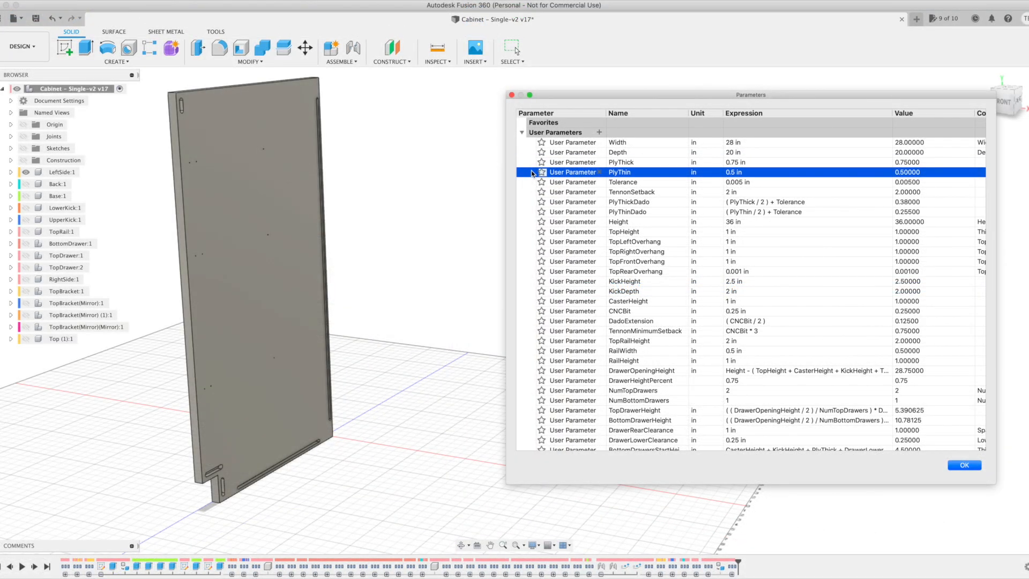
{"action": "left_click", "coordinate": [26, 208]}
{"action": "left_click", "coordinate": [25, 220]}
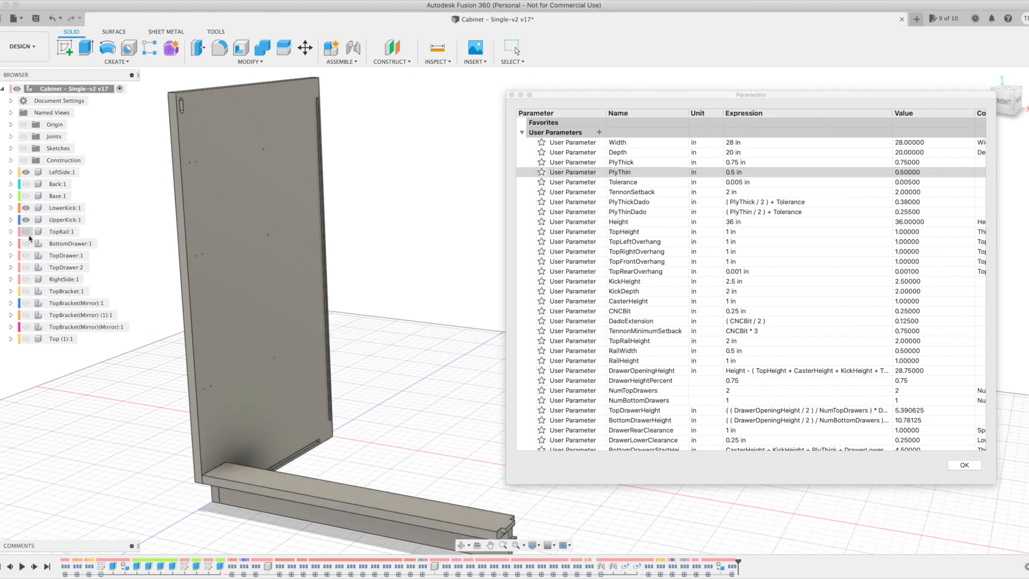
{"action": "left_click", "coordinate": [25, 232]}
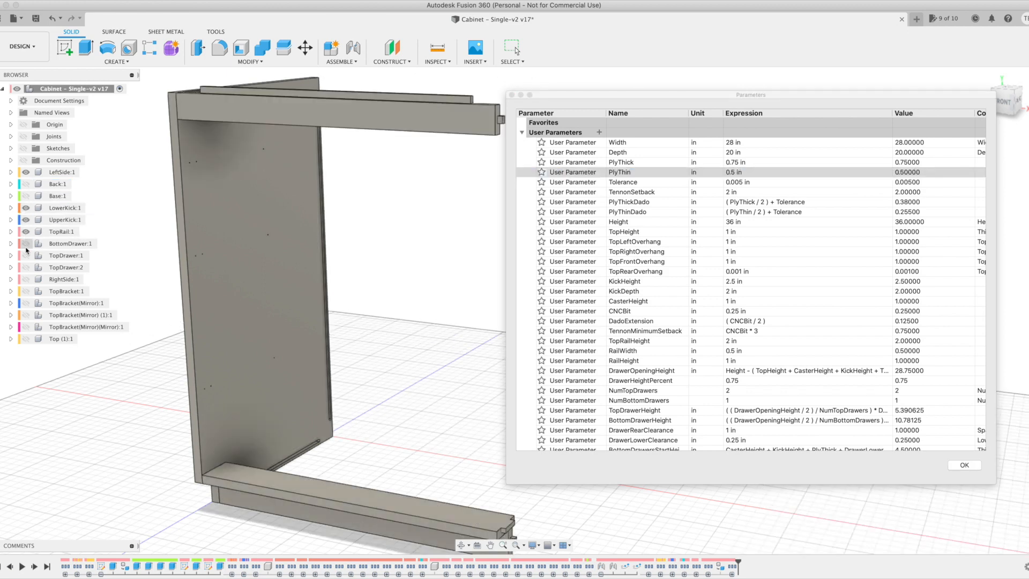
{"action": "left_click", "coordinate": [26, 279]}
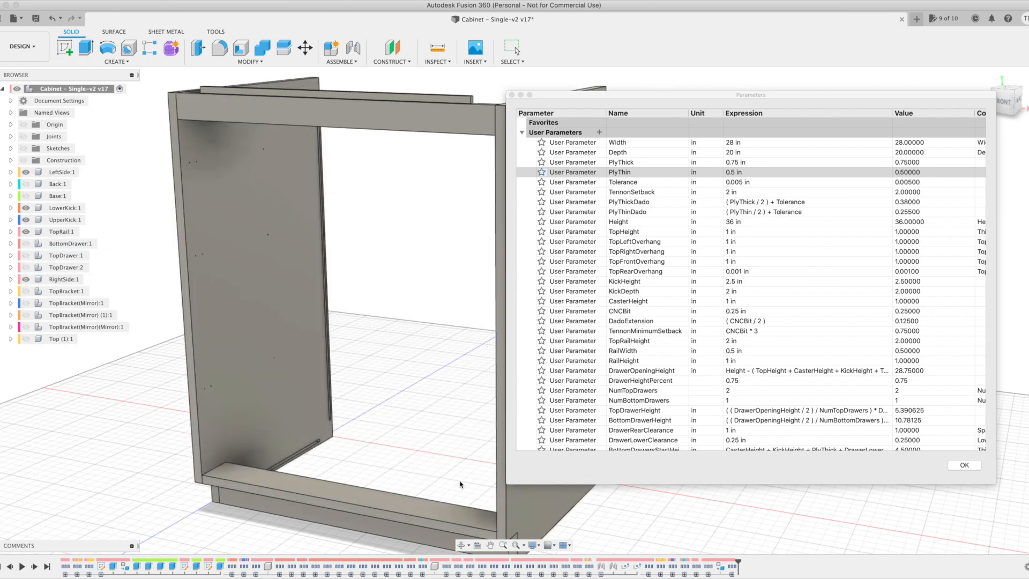
{"action": "left_click", "coordinate": [460, 484]}
{"action": "middle_click_drag", "start_coordinate": [427, 440], "coordinate": [354, 408]}
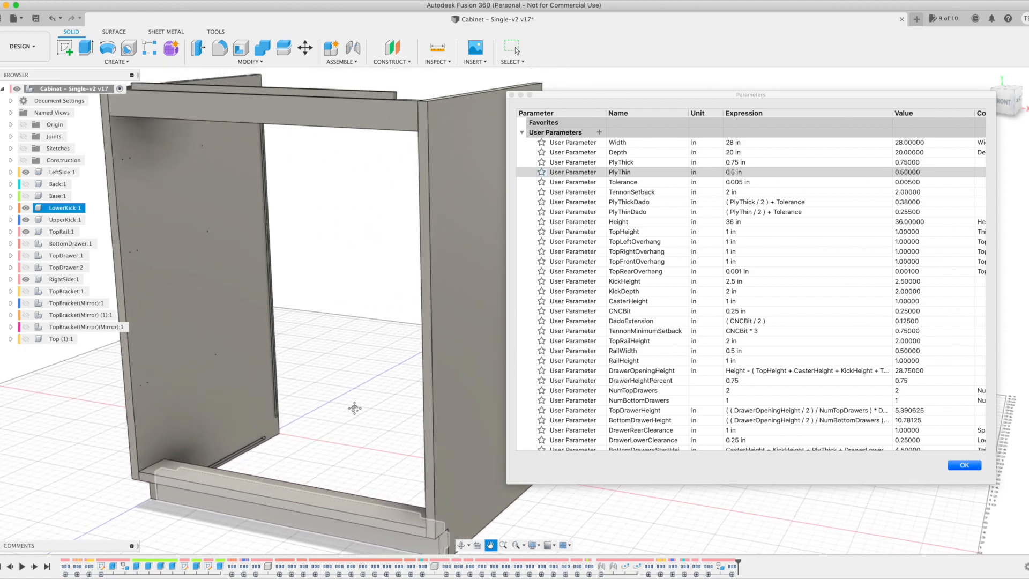
{"action": "middle_click_drag", "start_coordinate": [481, 360], "coordinate": [541, 412], "text": "shift"}
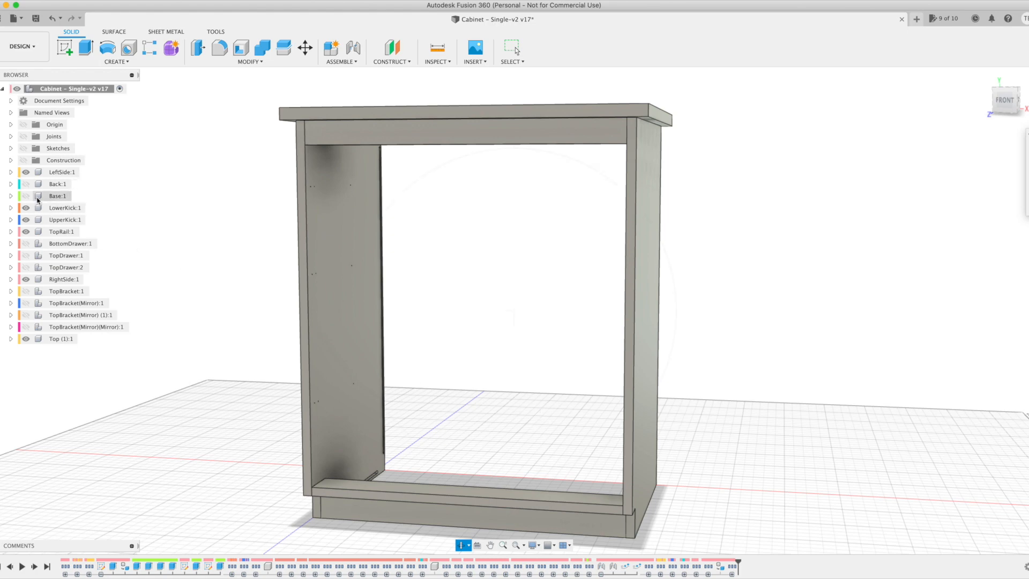
Show the Back and Base panels and hide the LeftSide, LowerKick, UpperKick and TopRail components.
{"action": "left_click", "coordinate": [25, 172]}
{"action": "left_click", "coordinate": [26, 184]}
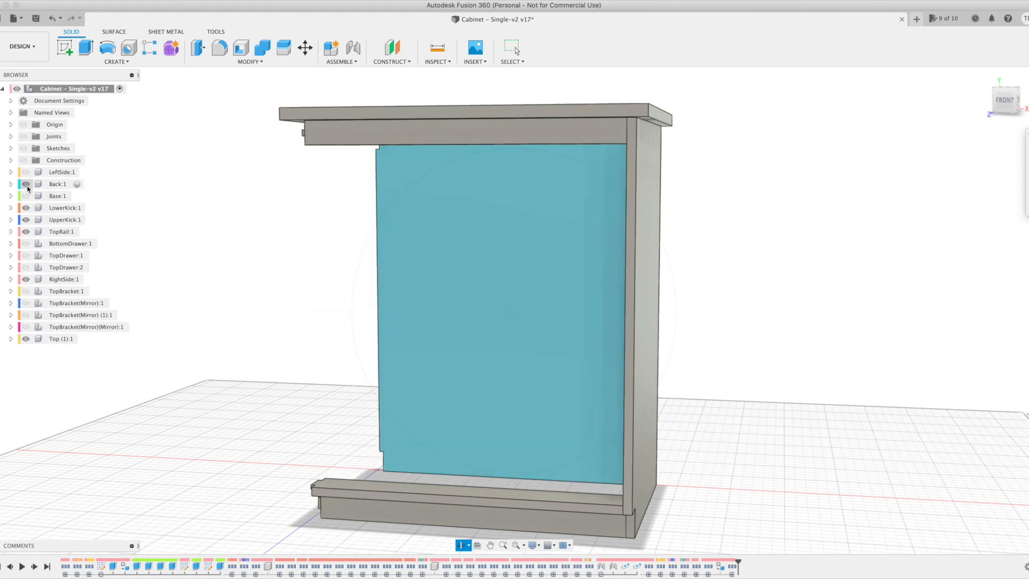
{"action": "left_click", "coordinate": [26, 195]}
{"action": "left_click", "coordinate": [26, 207]}
{"action": "left_click", "coordinate": [26, 219]}
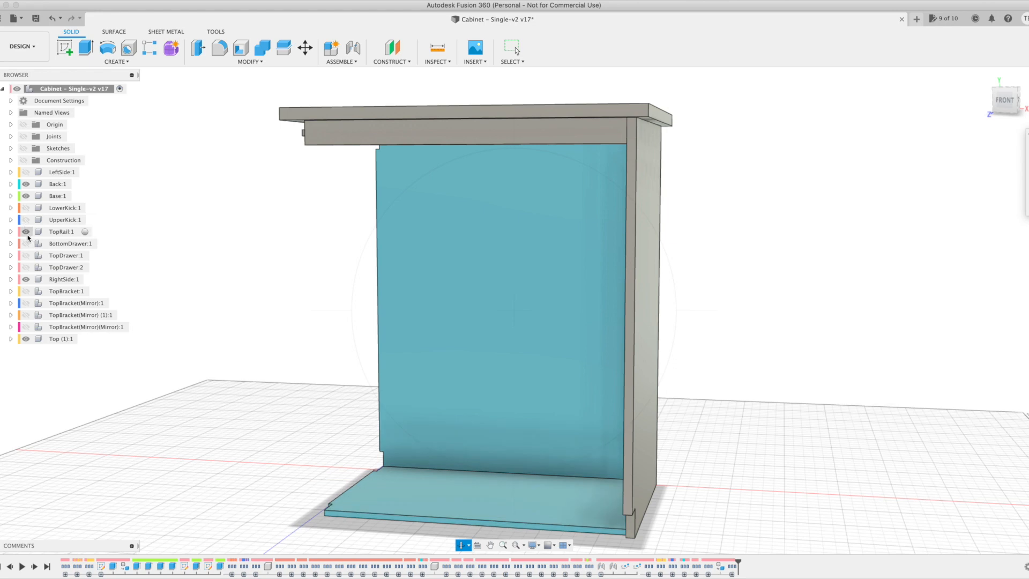
{"action": "left_click", "coordinate": [26, 232]}
Show the bottom drawer and both top drawers, and hide the Top component.
{"action": "left_click", "coordinate": [26, 243]}
{"action": "left_click", "coordinate": [26, 256]}
{"action": "left_click", "coordinate": [25, 267]}
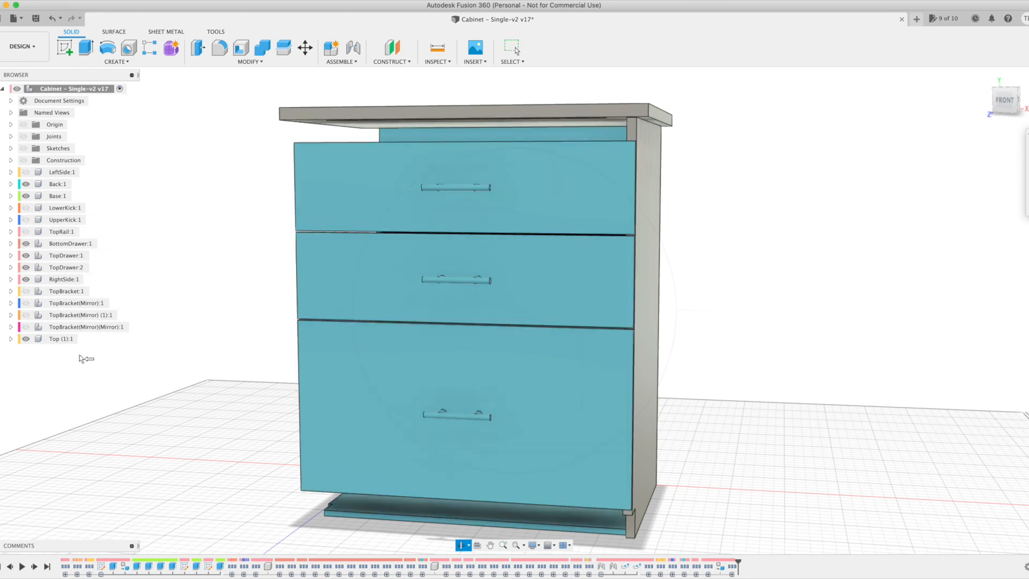
{"action": "left_click", "coordinate": [26, 339]}
{"action": "middle_click_drag", "start_coordinate": [449, 545], "coordinate": [371, 398], "text": "shift"}
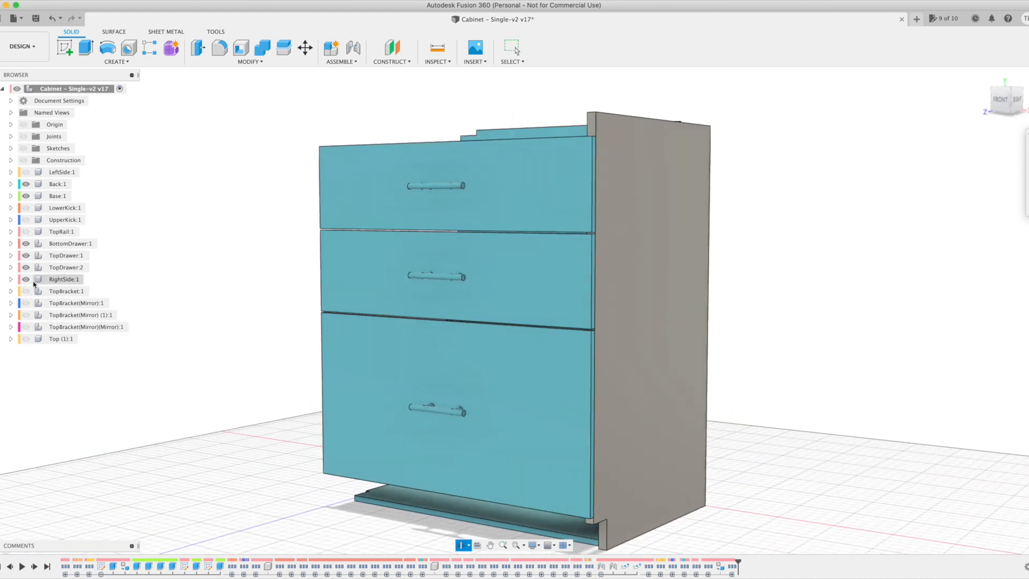
{"action": "middle_click_drag", "start_coordinate": [464, 530], "coordinate": [456, 384], "text": "shift"}
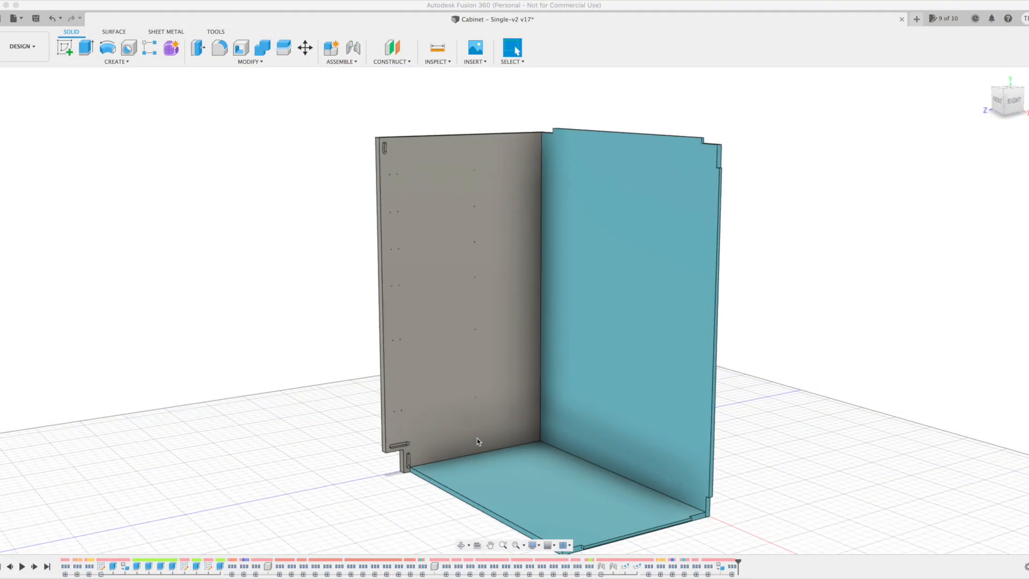
Hide the LeftSide panel and examine the rails mounted on the sides of the drawer boxes.
{"action": "scroll", "coordinate": [477, 439], "scroll_direction": "up", "scroll_amount": 5}
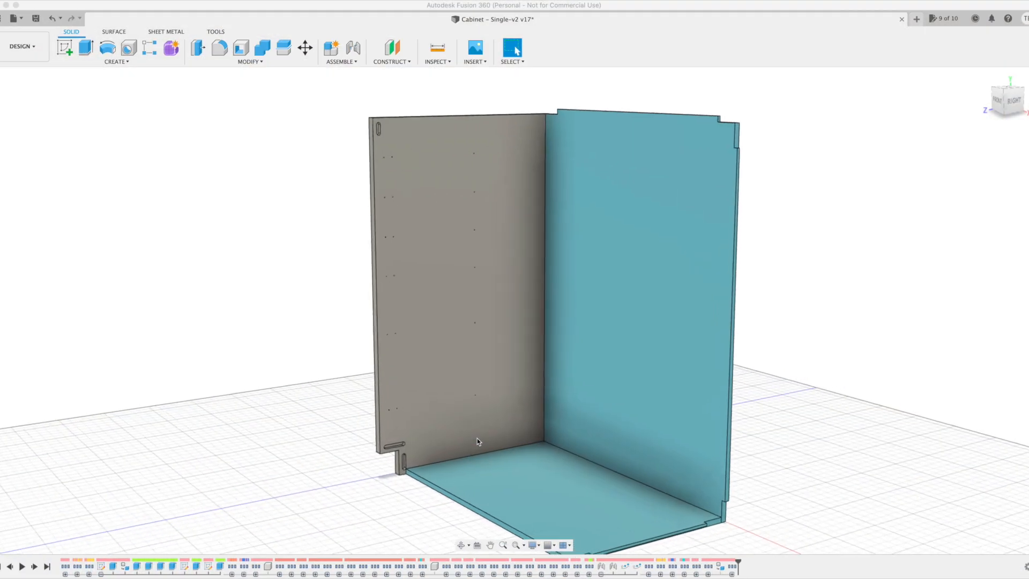
{"action": "left_click", "coordinate": [490, 545]}
{"action": "left_click_drag", "start_coordinate": [399, 383], "coordinate": [405, 578]}
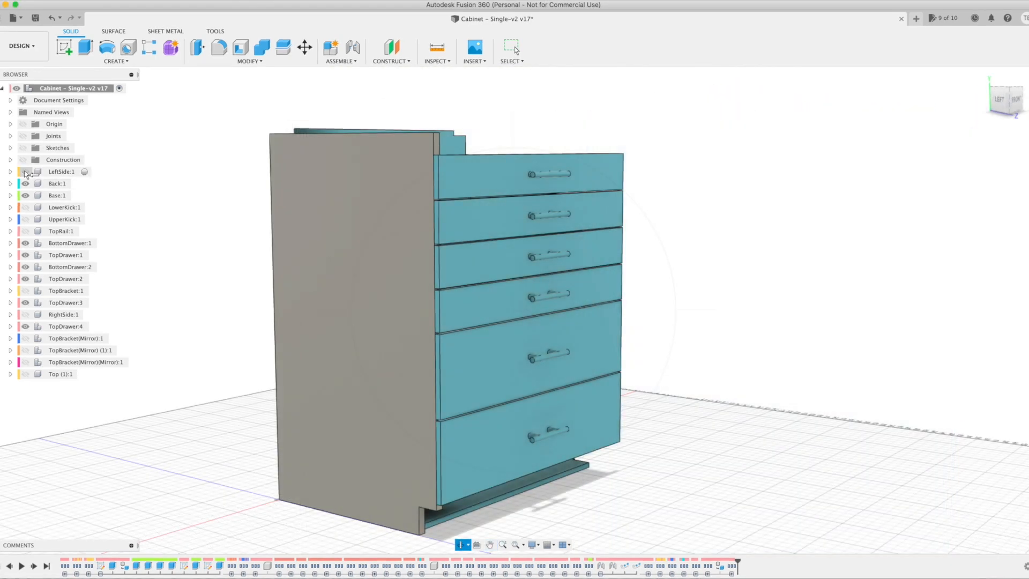
{"action": "left_click", "coordinate": [25, 171]}
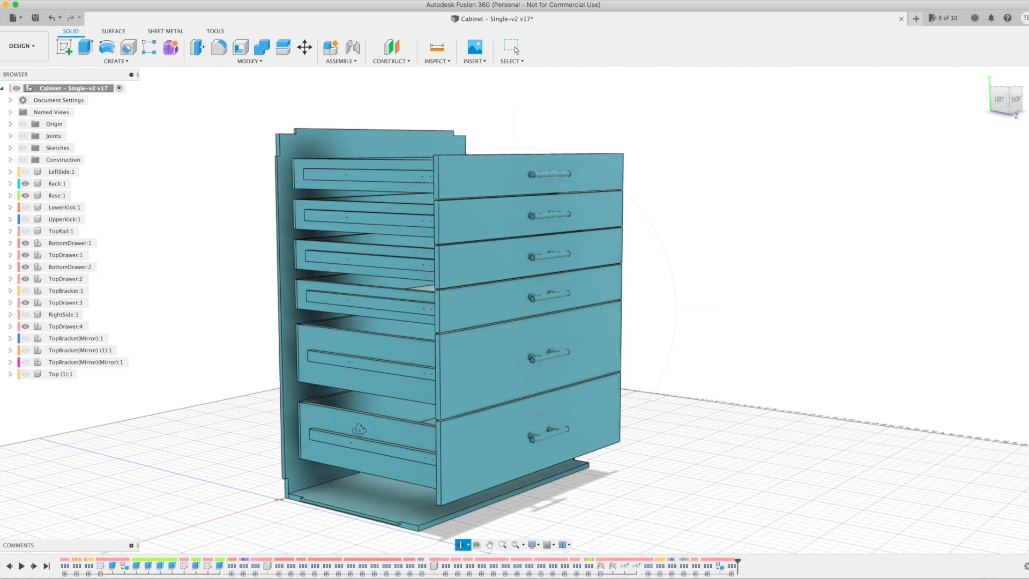
{"action": "scroll", "coordinate": [383, 473], "scroll_direction": "up", "scroll_amount": 3}
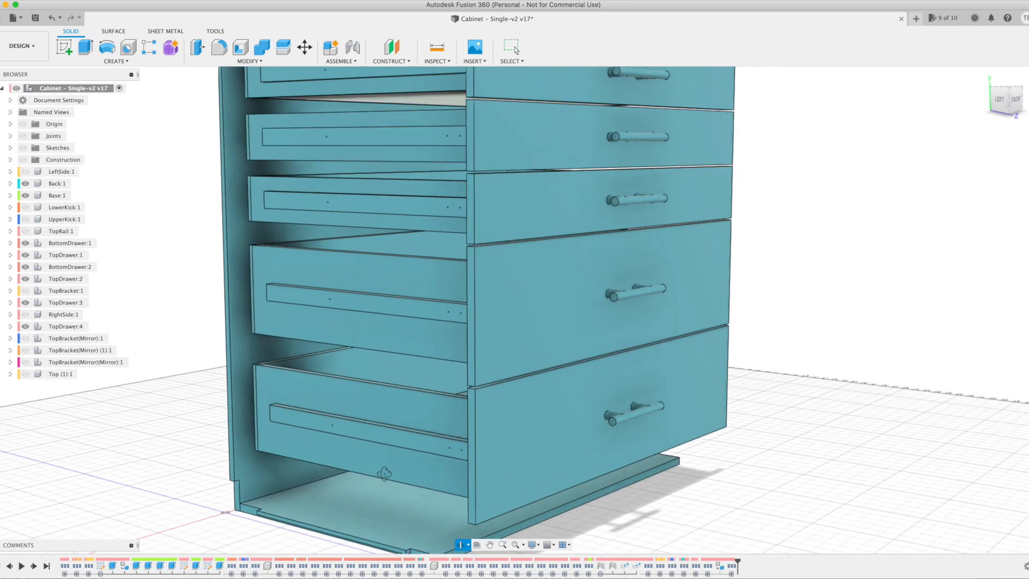
{"action": "left_click_drag", "start_coordinate": [403, 318], "coordinate": [424, 314]}
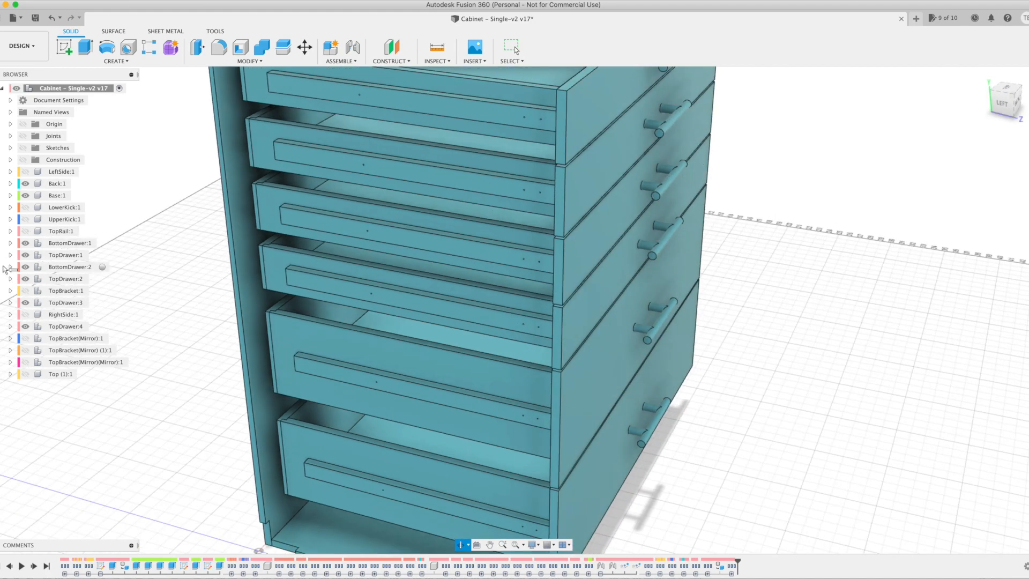
{"action": "scroll", "coordinate": [396, 415], "scroll_direction": "up", "scroll_amount": 4}
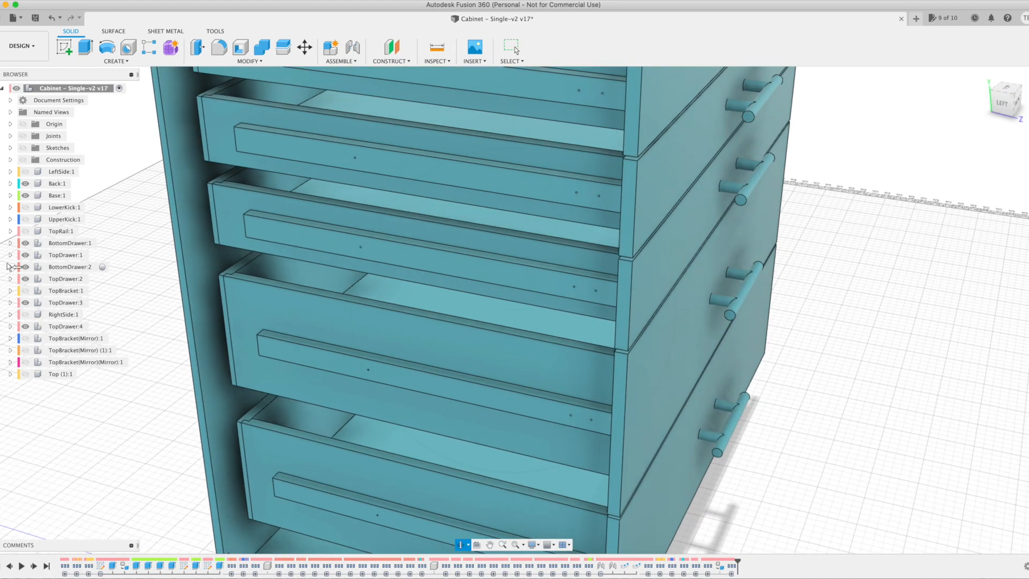
Hide the DrawerRail body inside the BottomDrawer:2 component and examine the drawer side beneath it.
{"action": "left_click", "coordinate": [10, 266]}
{"action": "left_click", "coordinate": [20, 302]}
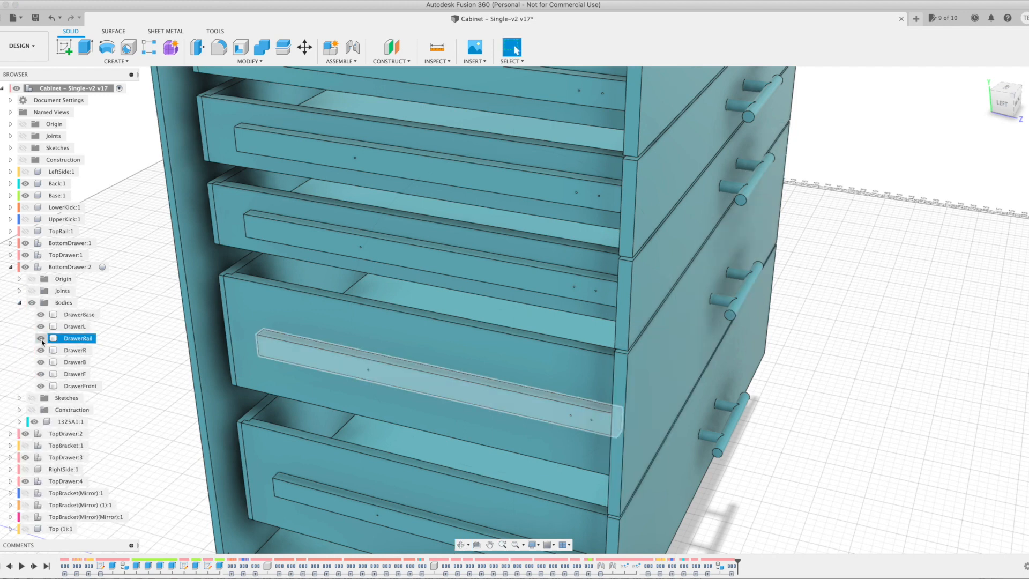
{"action": "left_click", "coordinate": [41, 338]}
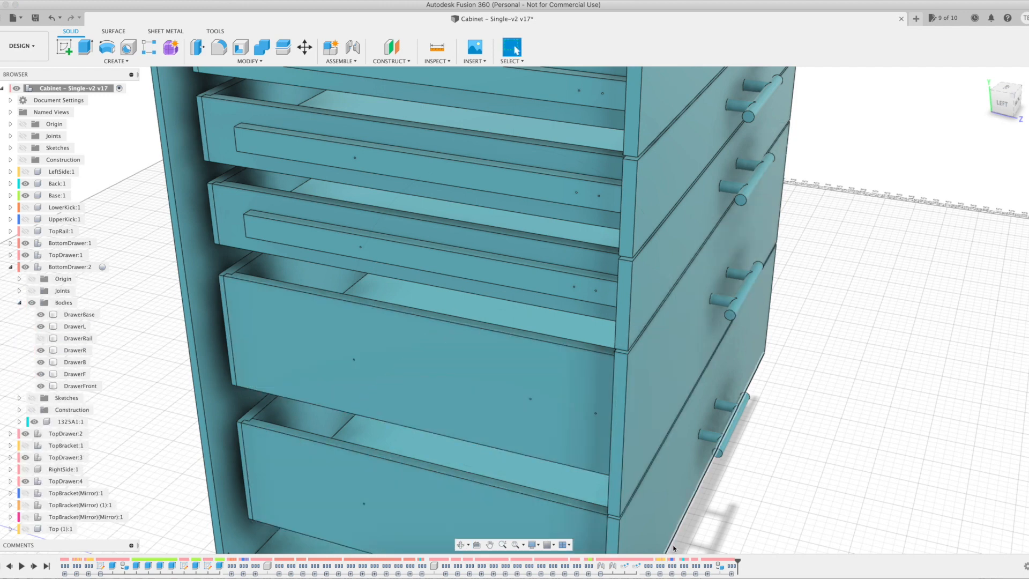
{"action": "left_click", "coordinate": [636, 490]}
{"action": "scroll", "coordinate": [636, 491], "scroll_direction": "up", "scroll_amount": 5}
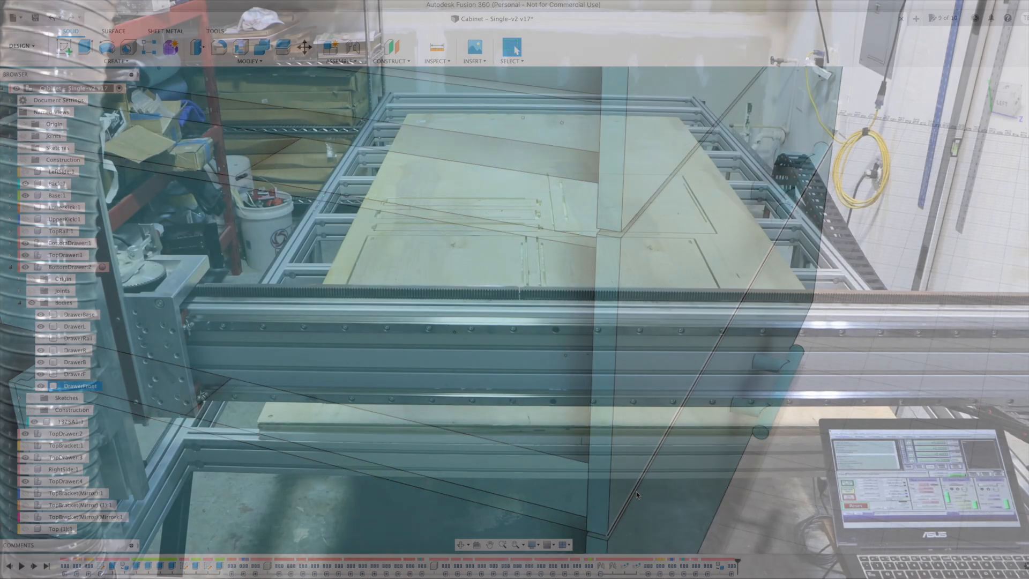